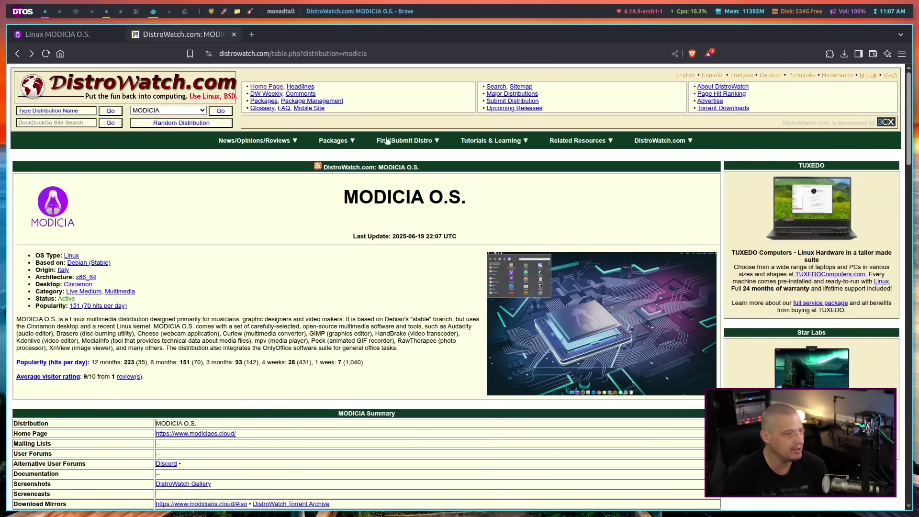
Leave the DistroWatch MODICIA O.S. entry for the tab showing the modiciaos.cloud homepage.
double_click(362, 197)
left_click(359, 193)
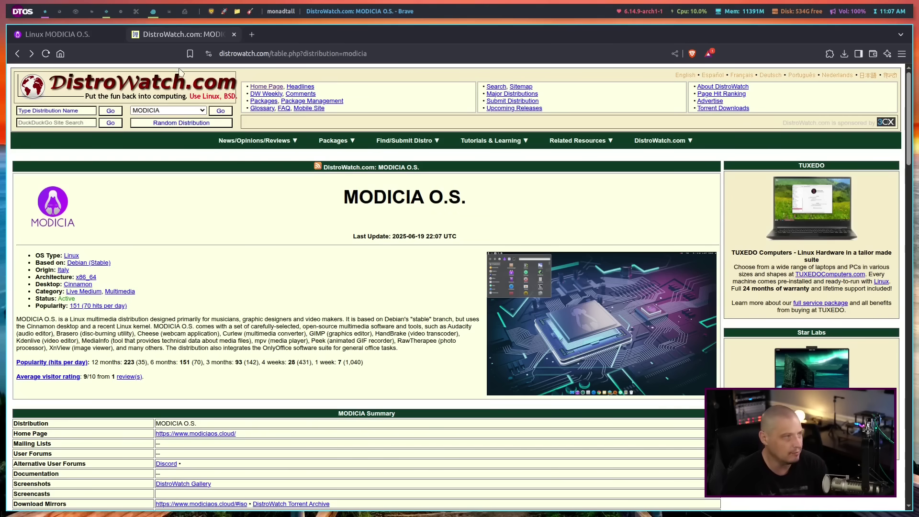
left_click(90, 40)
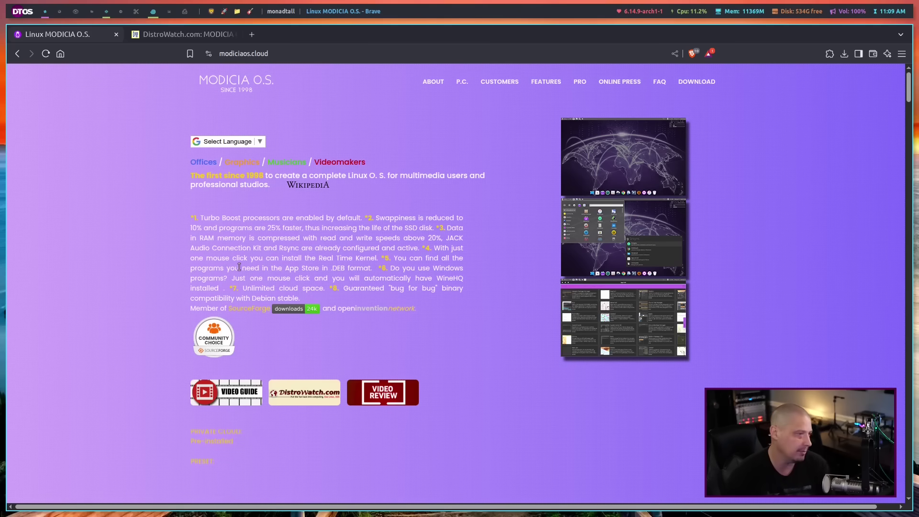
left_click_drag(189, 216, 481, 294)
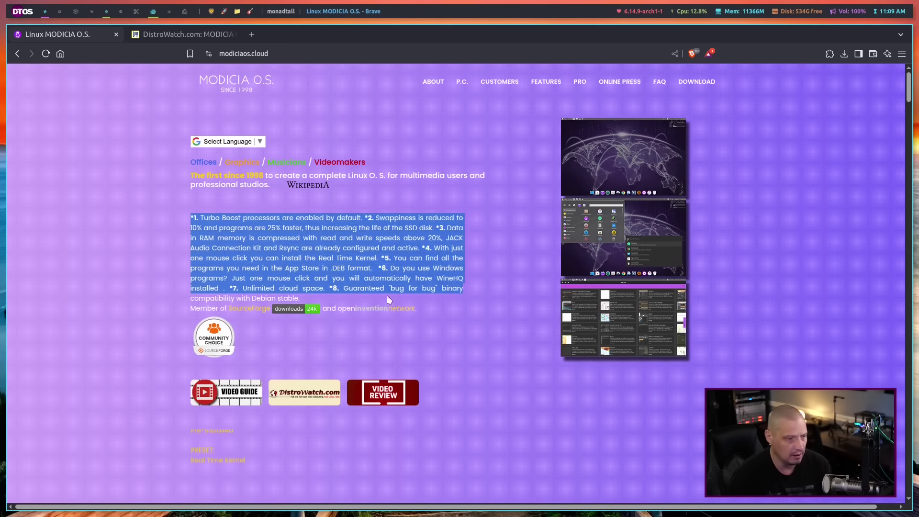
left_click(227, 260)
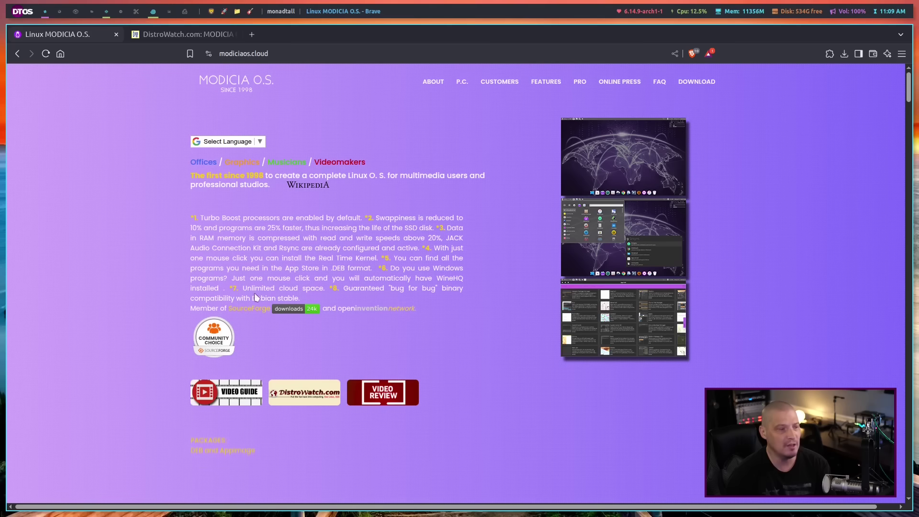
left_click_drag(246, 288, 325, 289)
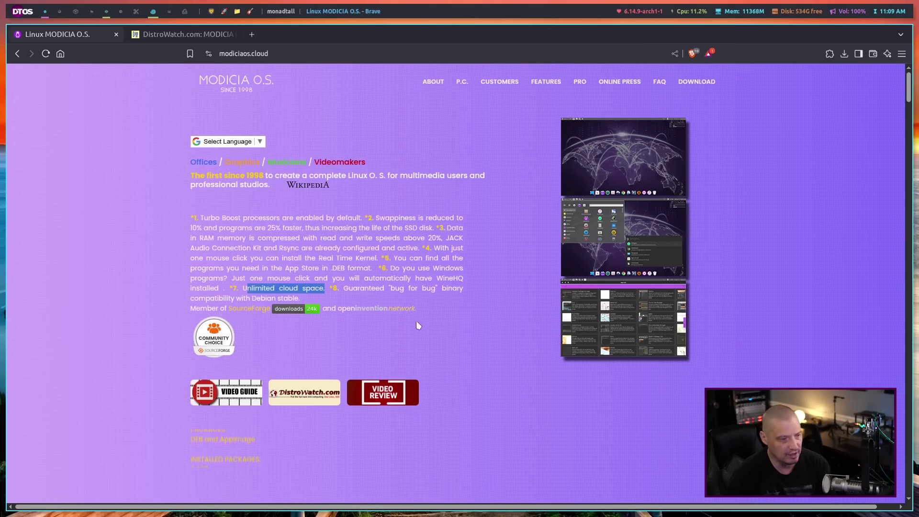
left_click(340, 295)
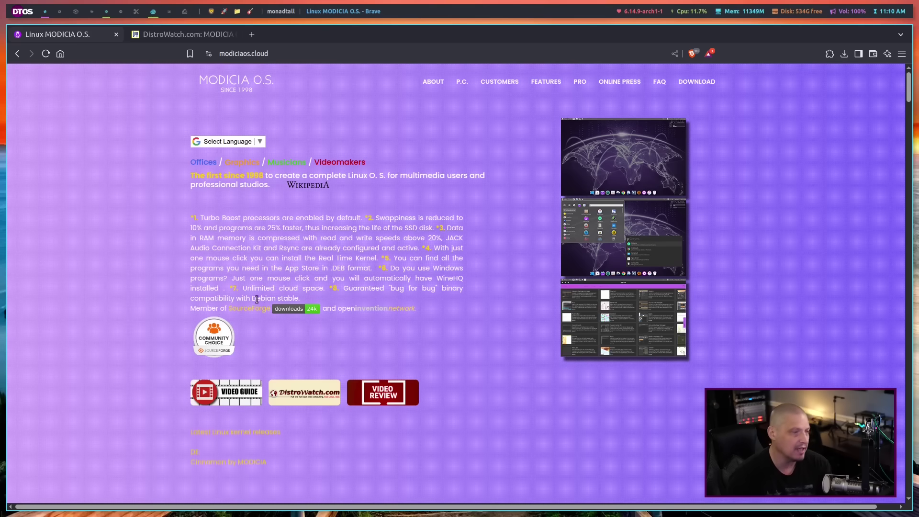
left_click_drag(301, 298, 343, 287)
left_click(475, 327)
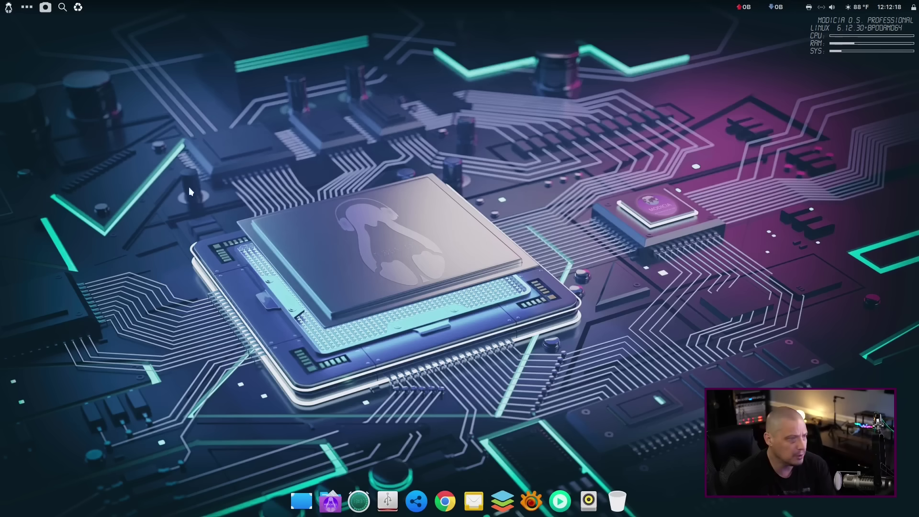
Search the application menu for 'install' and launch Install System.
left_click(9, 8)
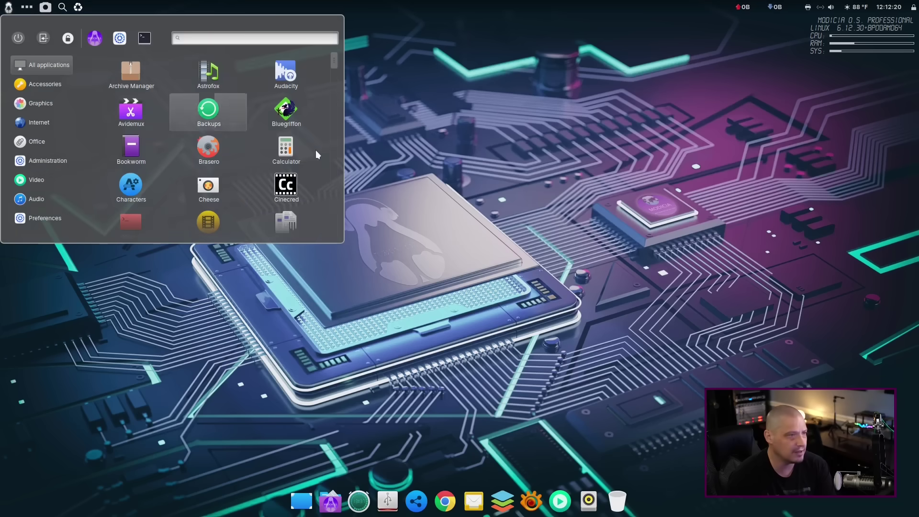
left_click(568, 257)
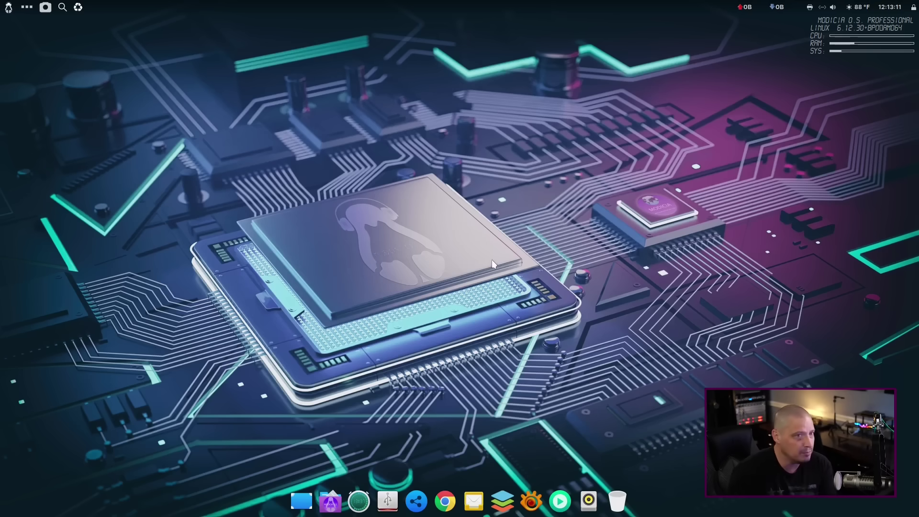
left_click(9, 8)
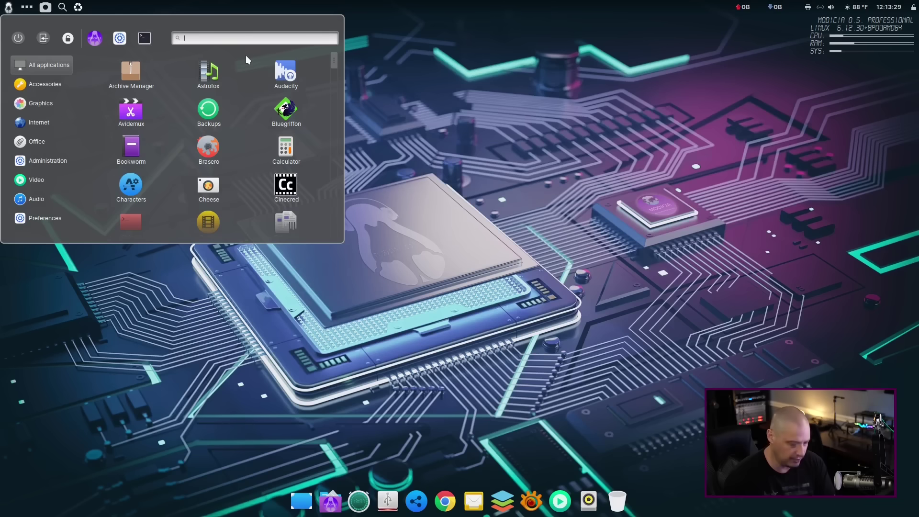
type("install")
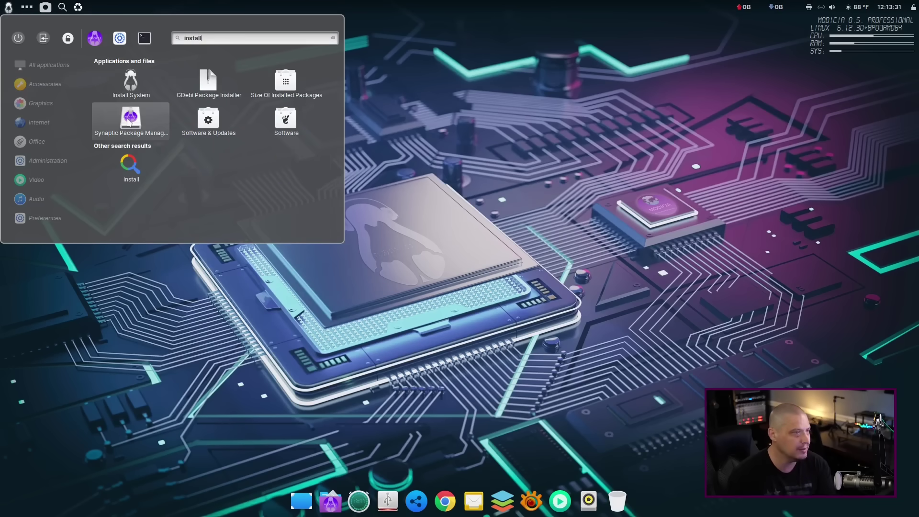
left_click(129, 90)
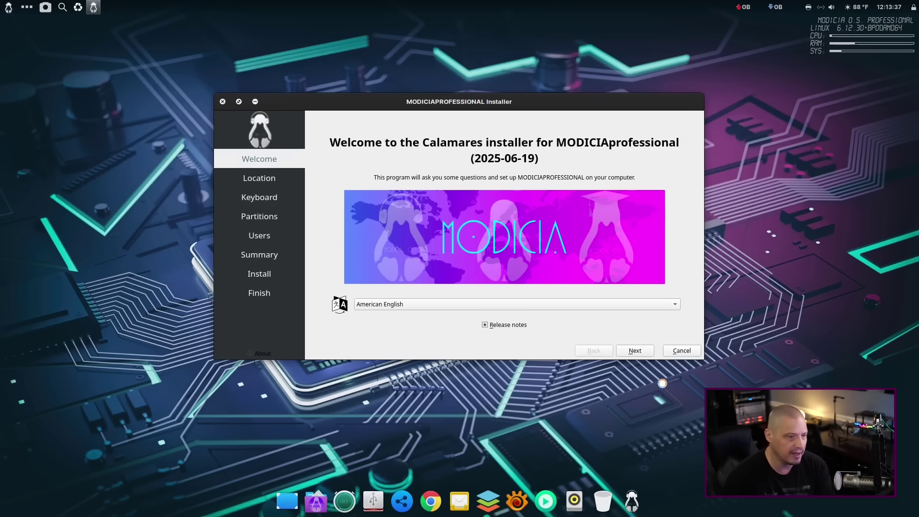
Accept the Welcome page, the America/Chicago location and the English (US) keyboard layout.
left_click(633, 353)
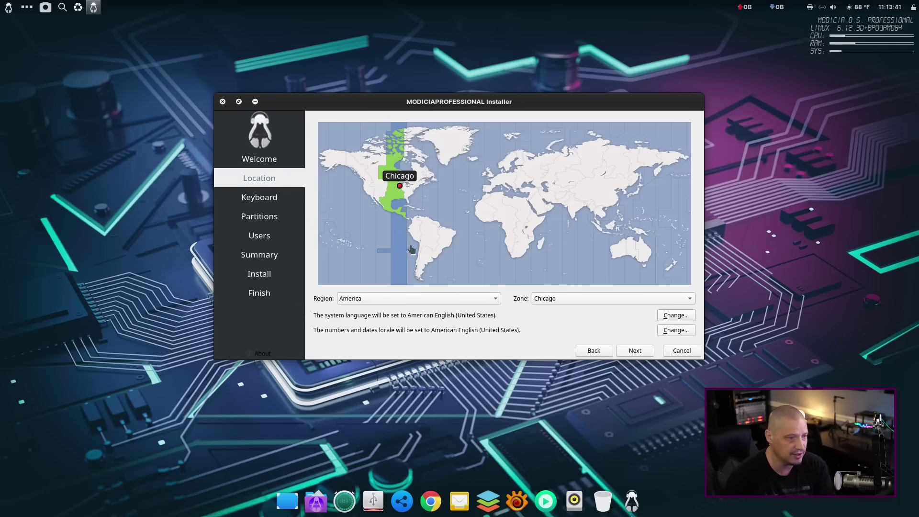
left_click(635, 351)
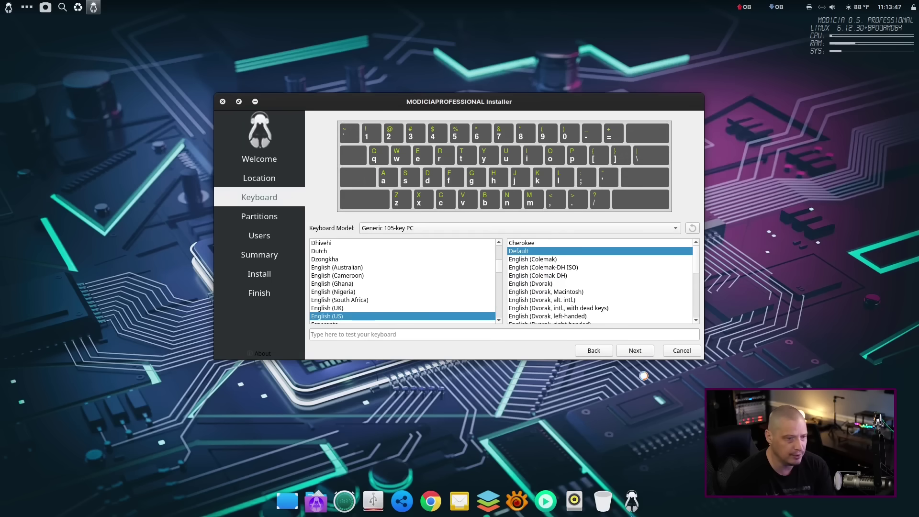
left_click(635, 350)
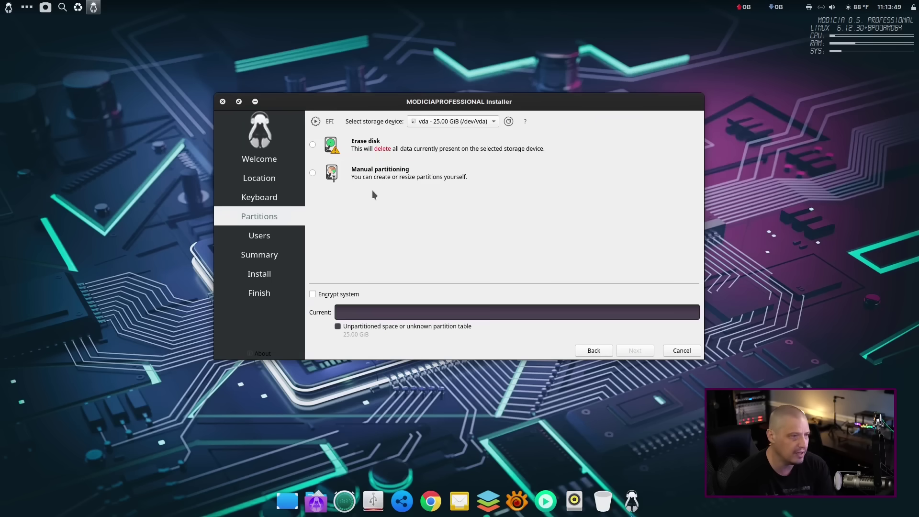
Erase the 25 GiB disk with swap to file on ext4 and continue to Users.
left_click(361, 147)
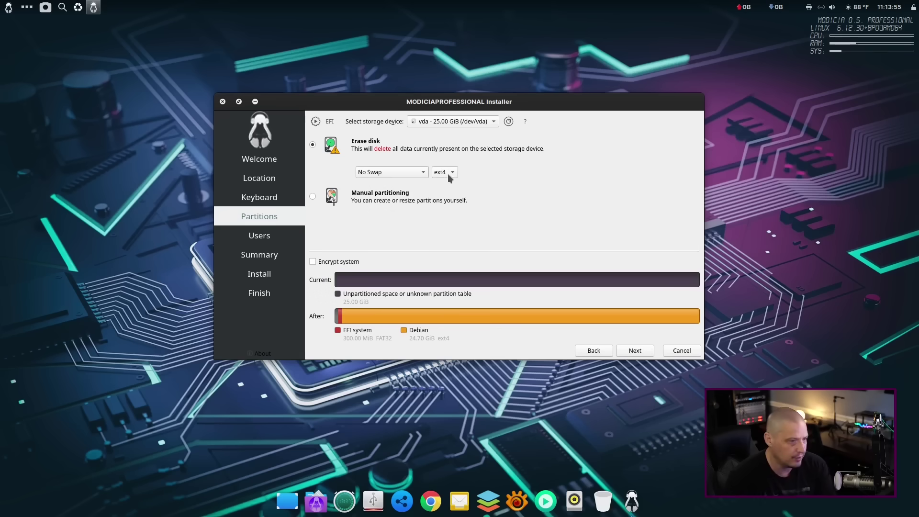
left_click(361, 177)
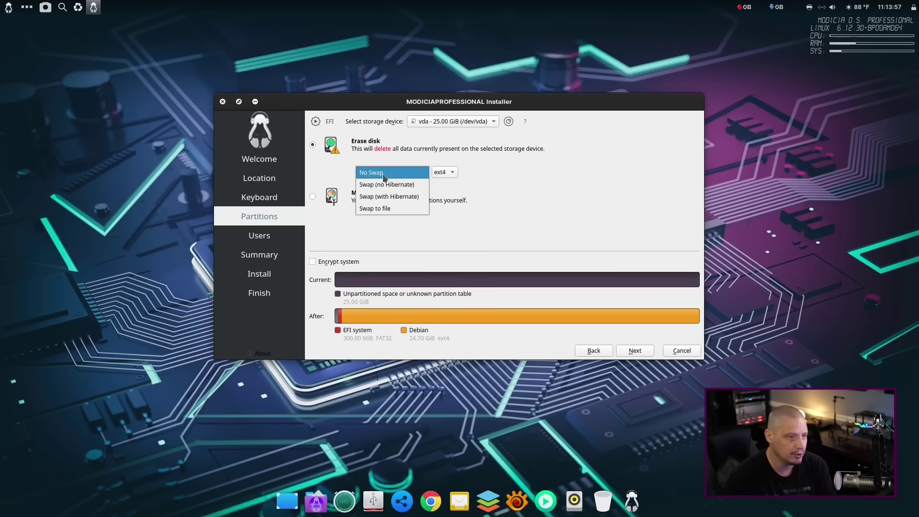
left_click(380, 209)
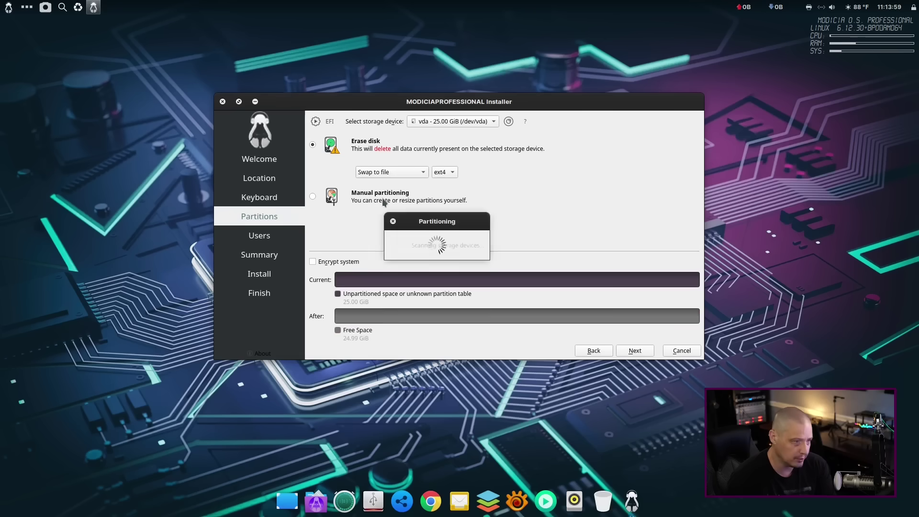
left_click(447, 174)
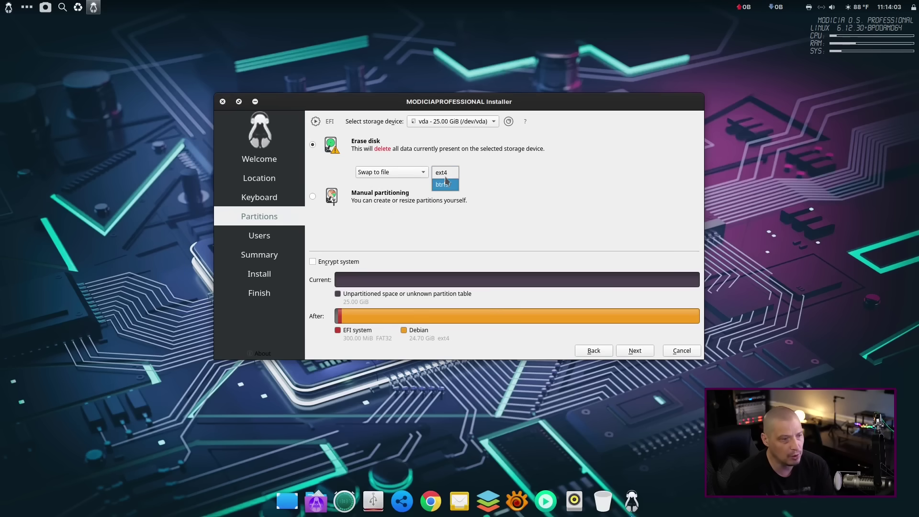
left_click(497, 180)
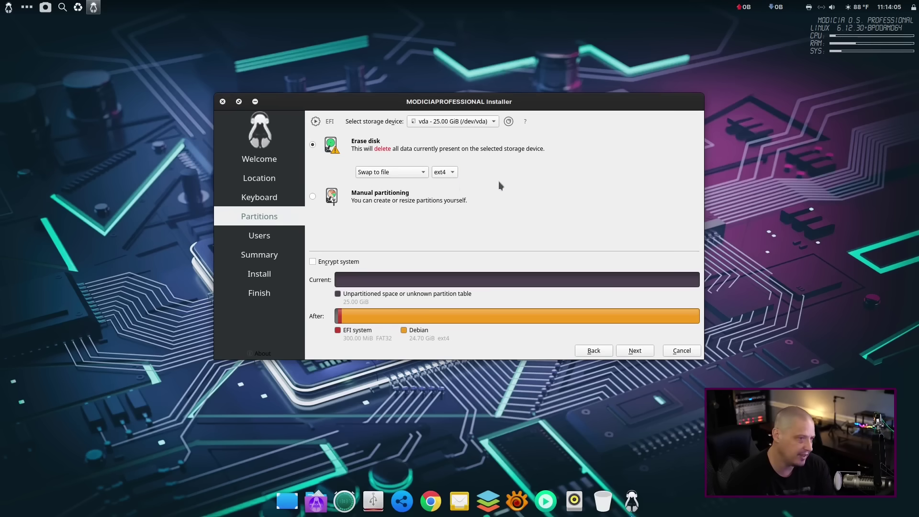
left_click(631, 351)
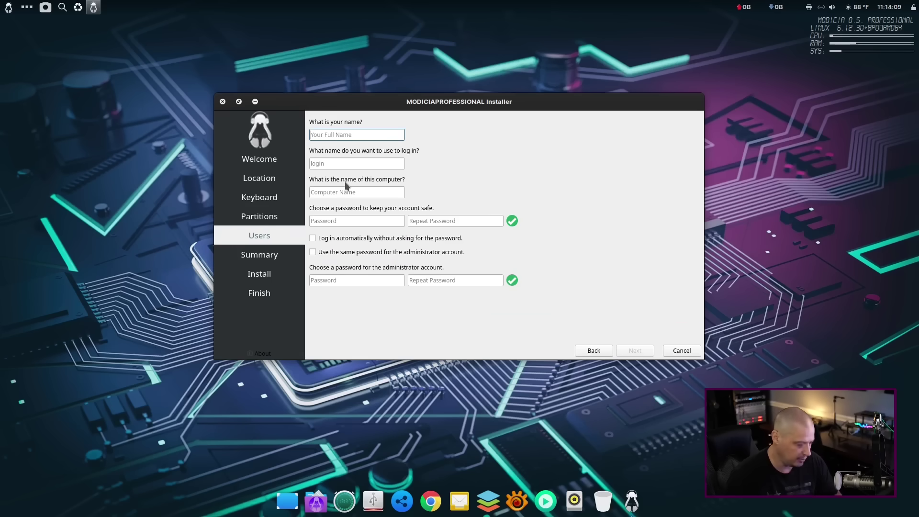
Enter the user's name and replace the suggested computer name with modicia-vm.
type("dt")
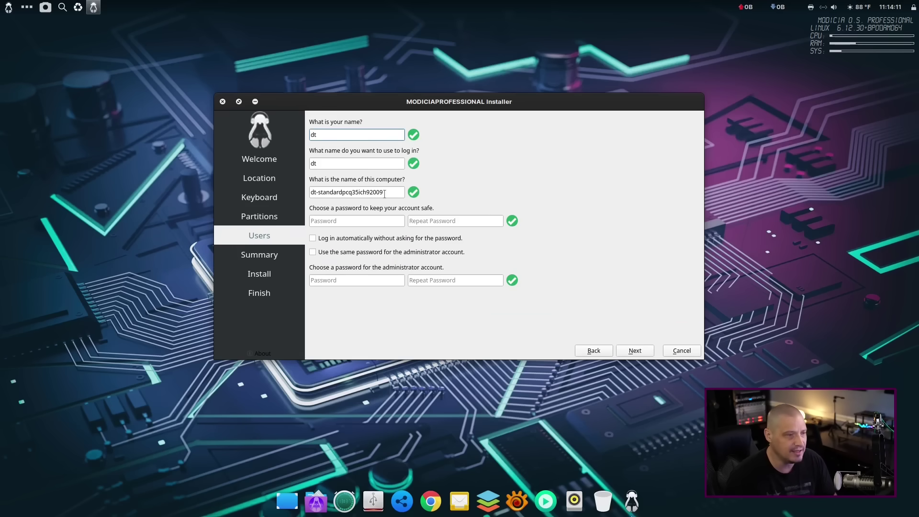
left_click_drag(385, 194, 302, 191)
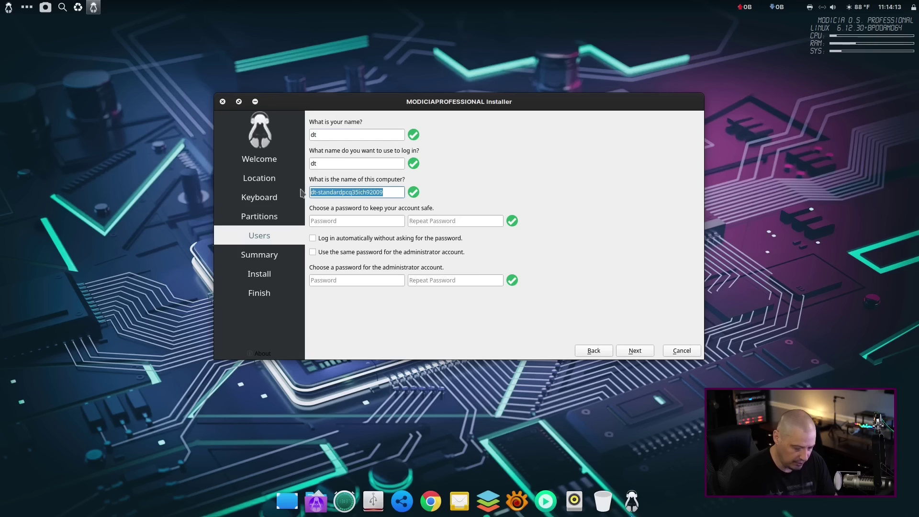
type("modicia-vm")
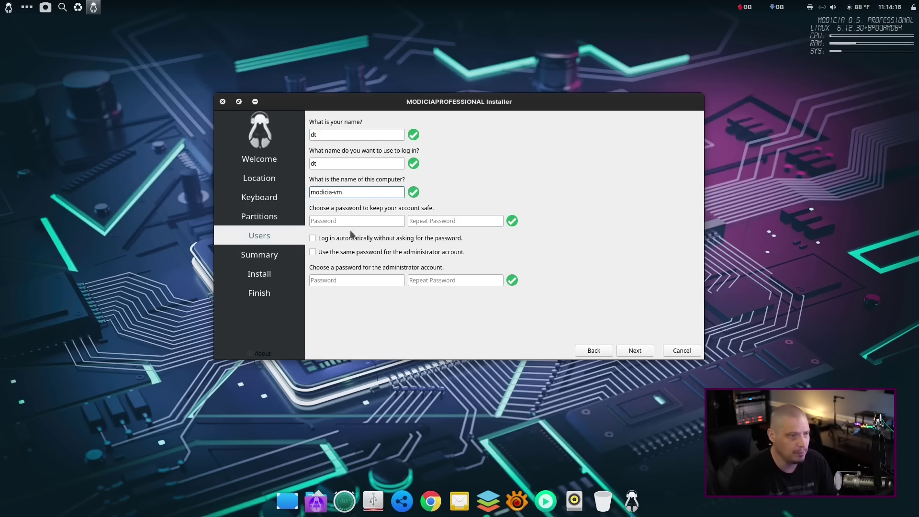
Set and confirm the account password, reuse it for administrator, and reach the Summary page.
left_click(351, 222)
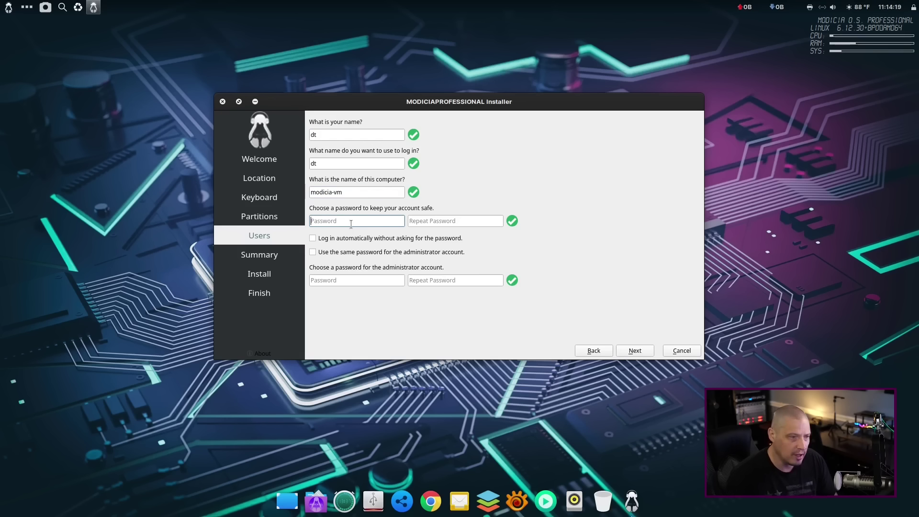
left_click(441, 218)
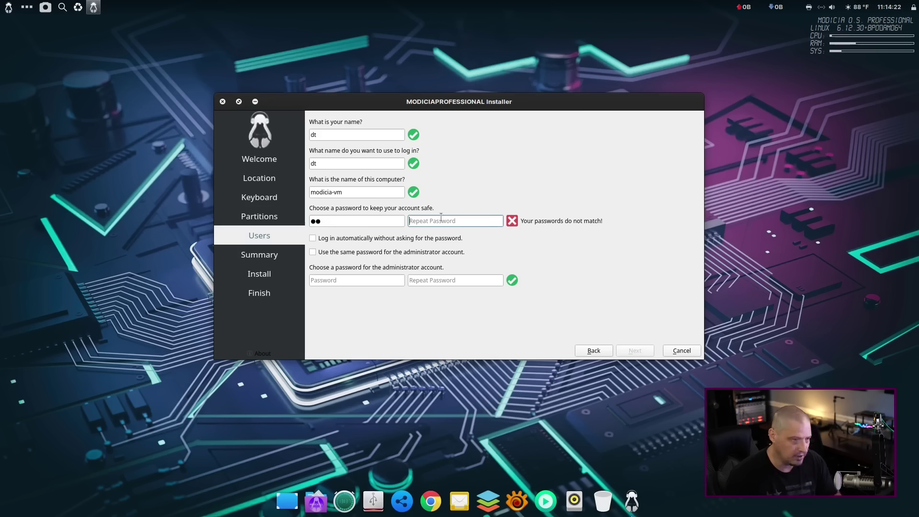
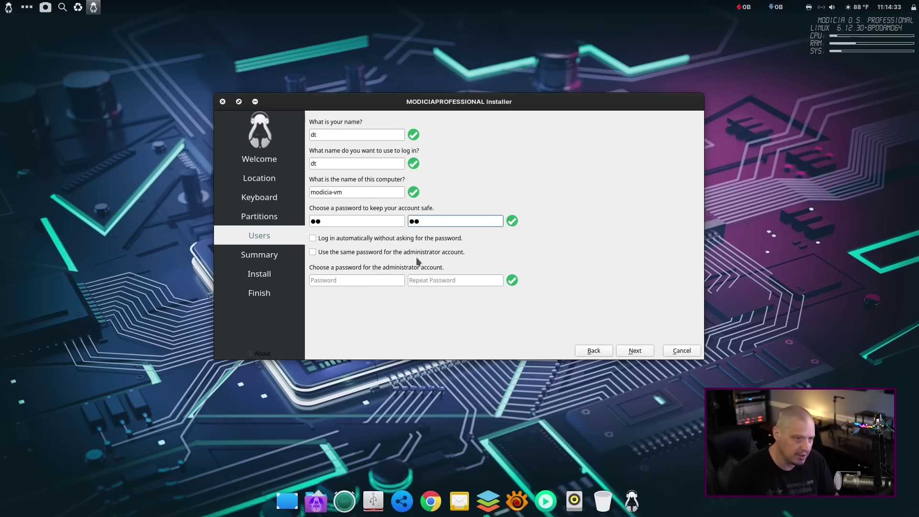
left_click(313, 253)
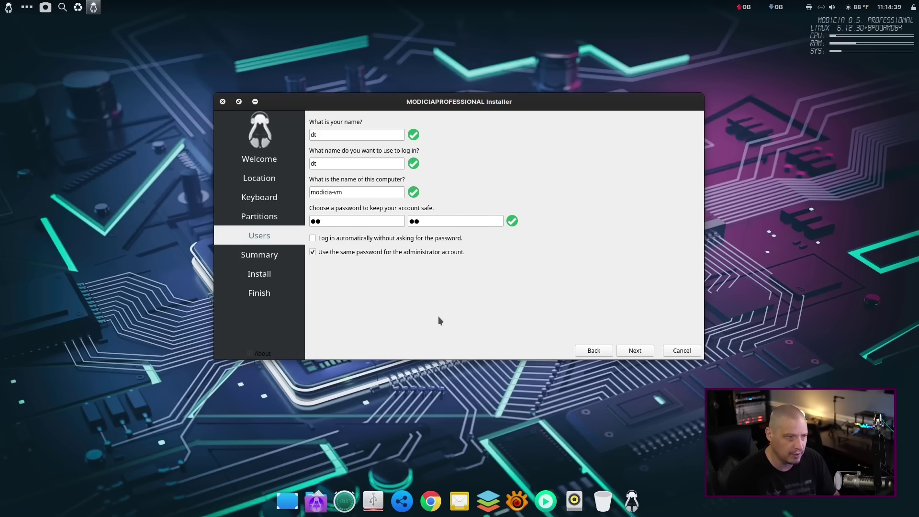
left_click(635, 350)
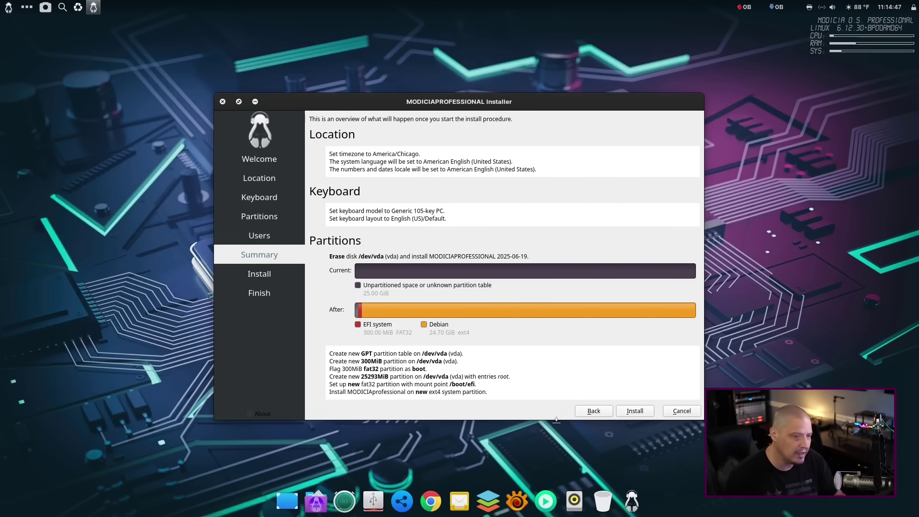
Install MODICIA O.S. onto the disk and reboot into it with Restart now checked.
left_click(636, 412)
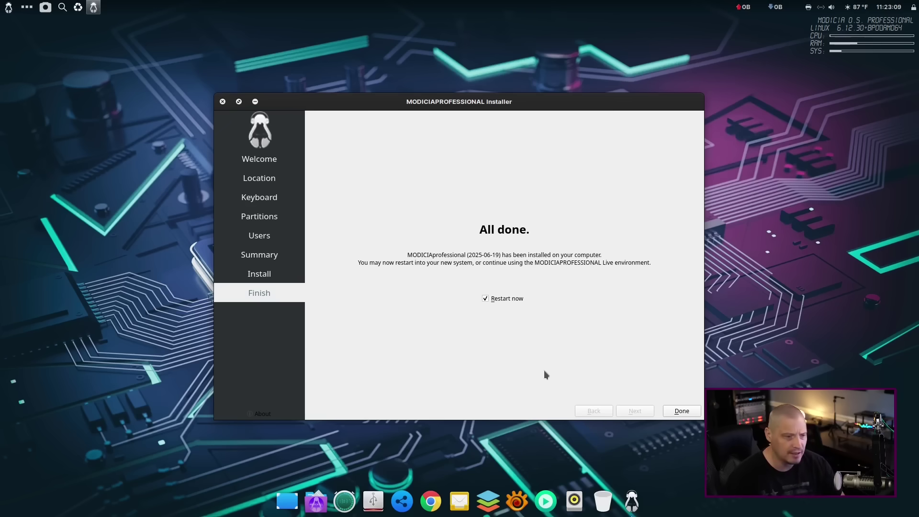
left_click(682, 412)
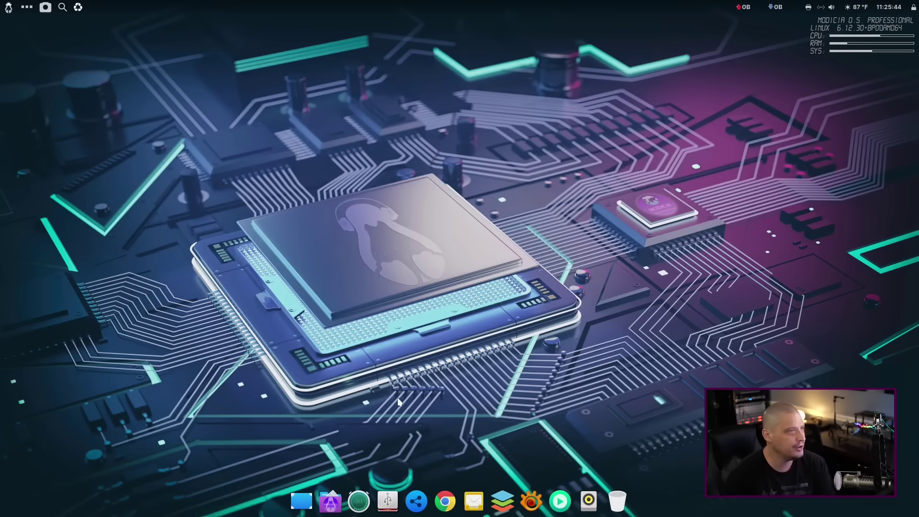
Browse the Accessories applications, then launch and close Characters.
left_click(9, 8)
left_click(70, 103)
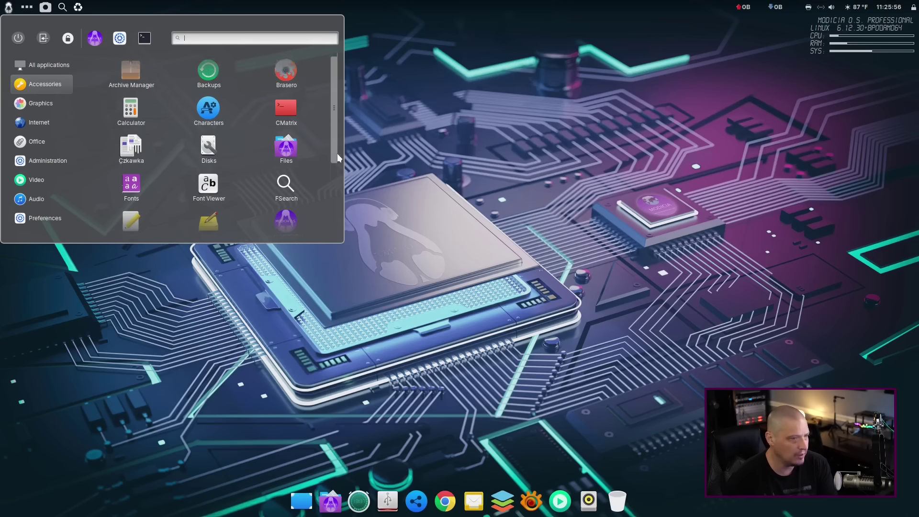
left_click_drag(335, 157, 349, 231)
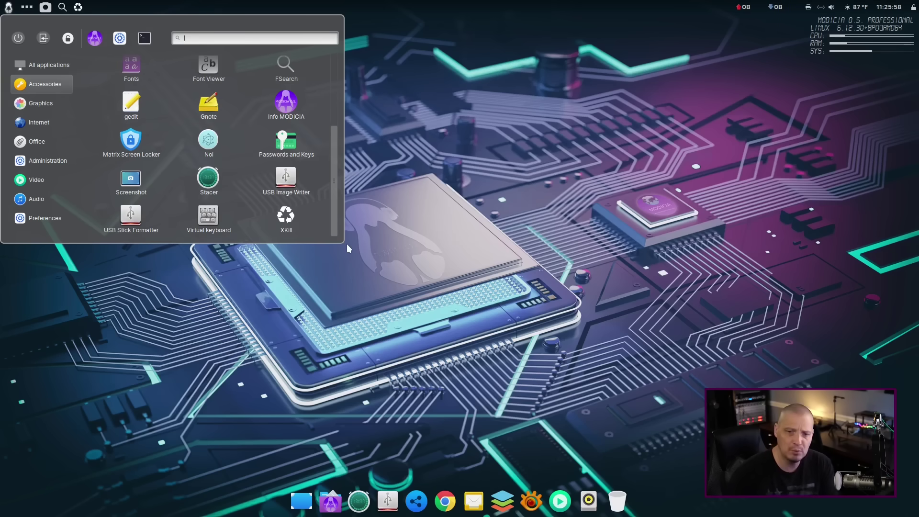
scroll(300, 189, "up", 2)
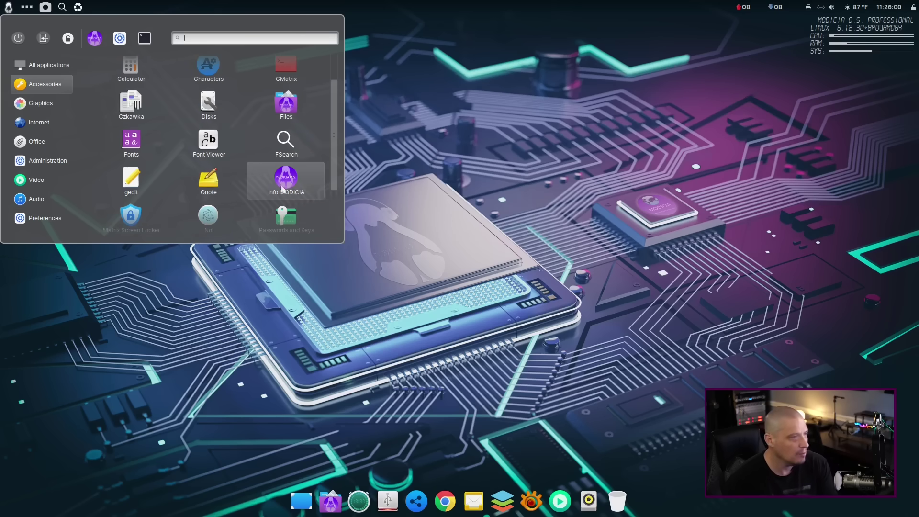
scroll(191, 158, "up", 1)
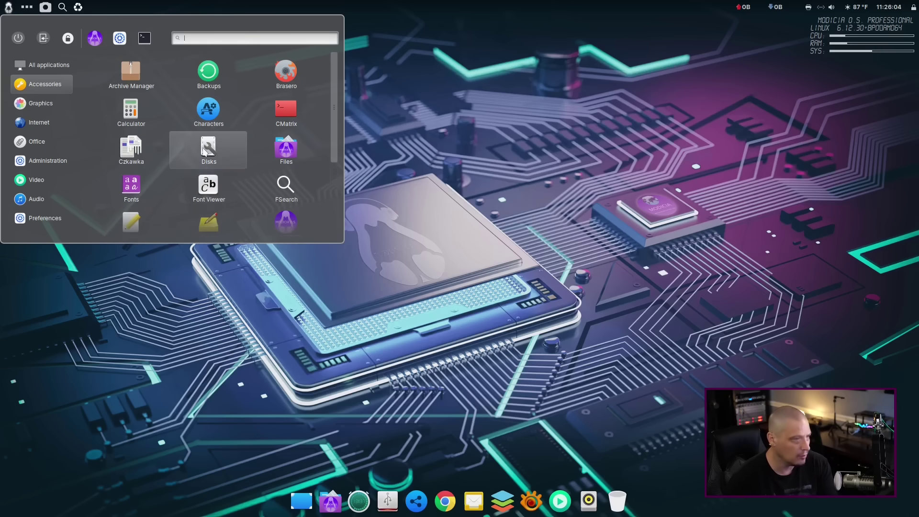
scroll(210, 144, "down", 1)
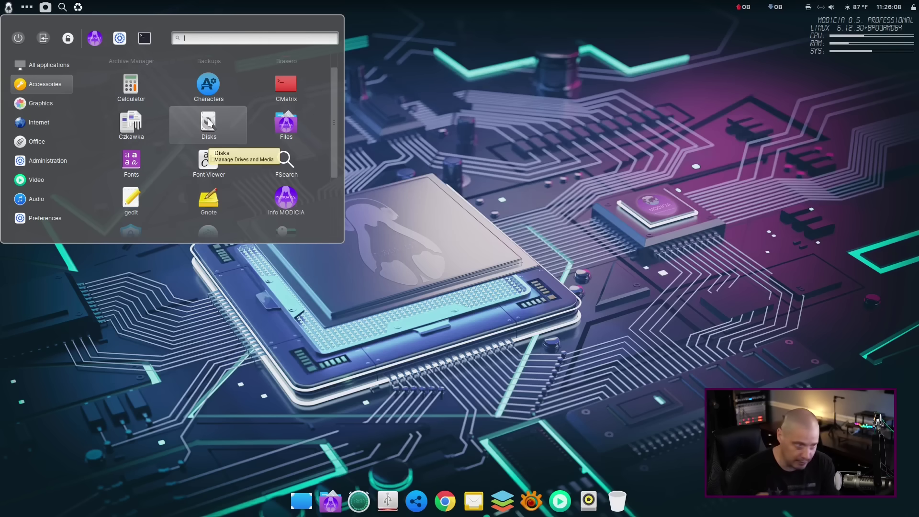
scroll(218, 162, "down", 2)
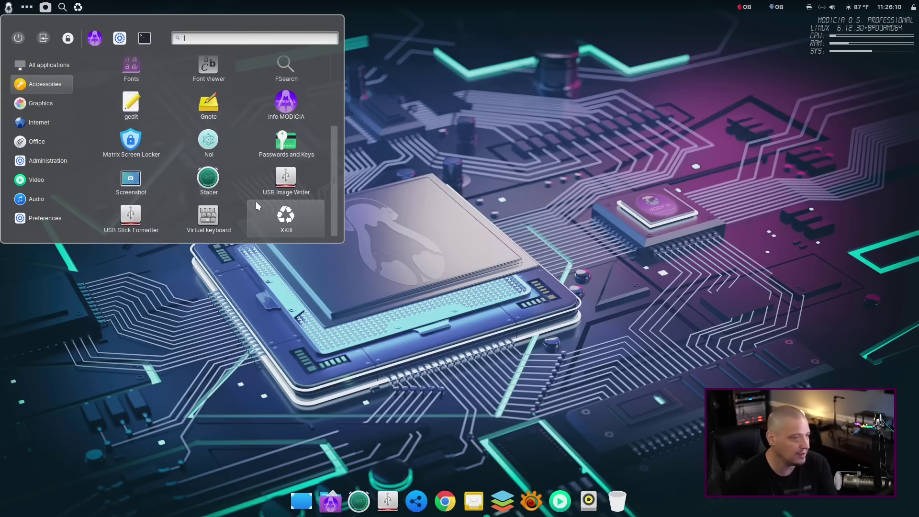
scroll(225, 161, "up", 2)
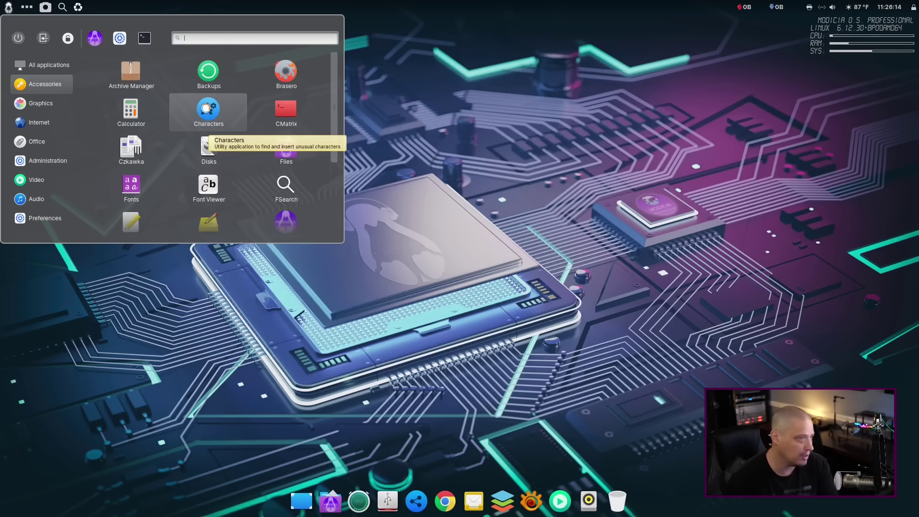
left_click(207, 109)
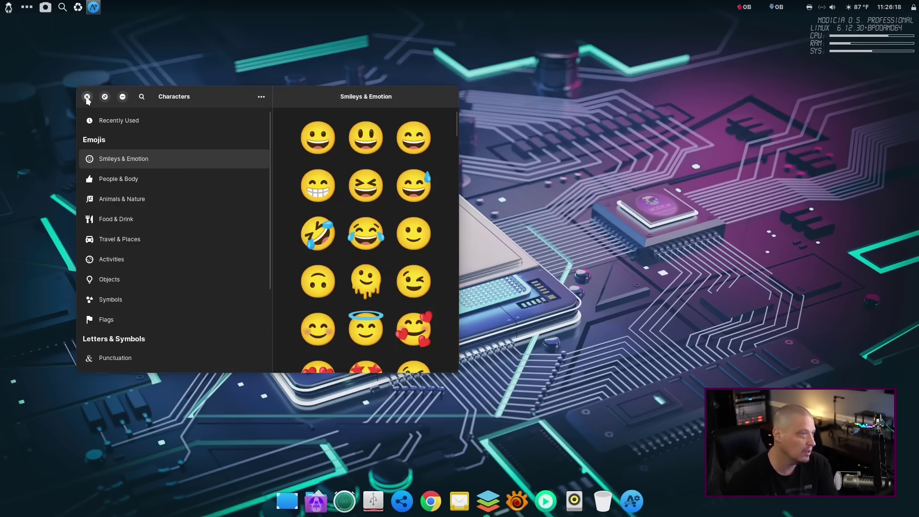
left_click(87, 96)
Reopen the application menu on the Graphics category listing Krita, Inkscape, GIMP and RawTherapee.
left_click(12, 7)
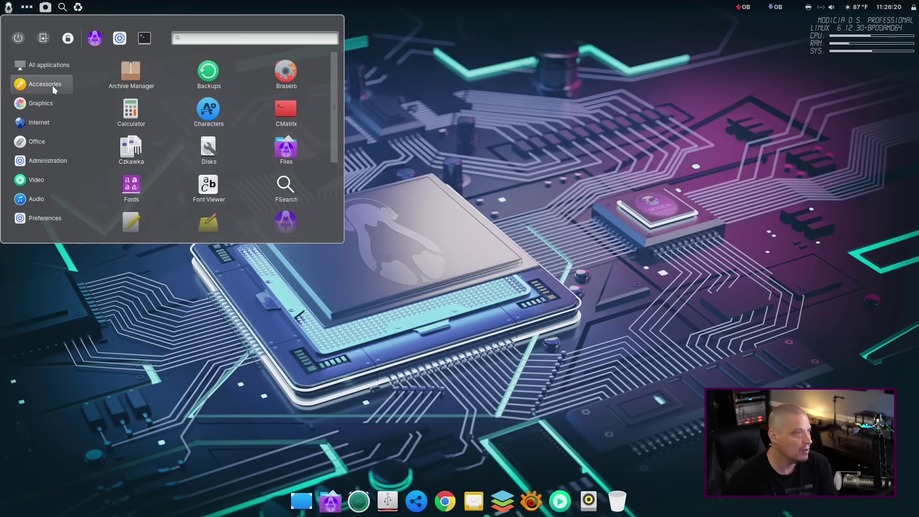
scroll(304, 137, "down", 3)
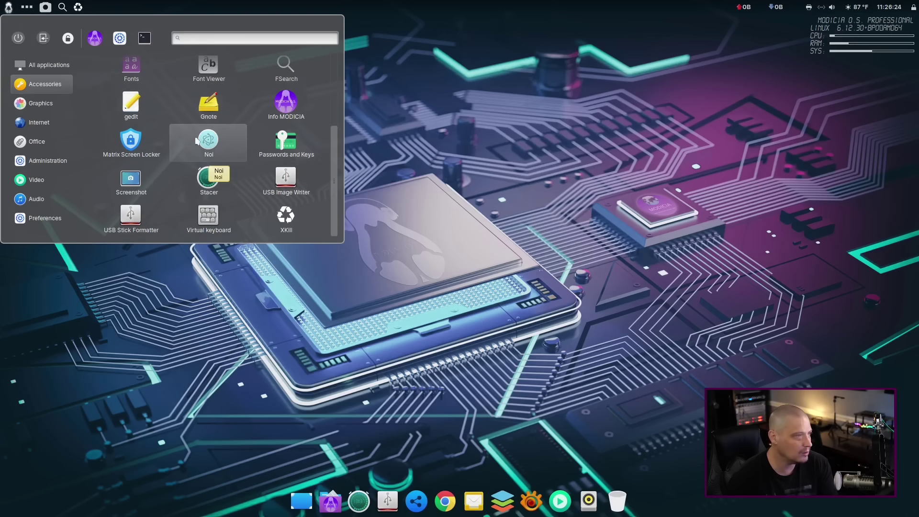
left_click(57, 107)
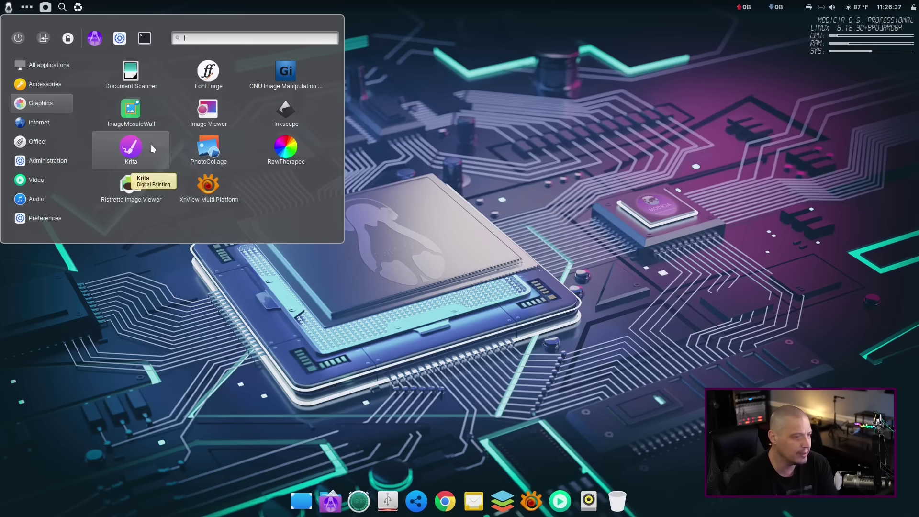
Launch Krita, view Help > About Krita, then maximize and restore its window.
left_click(145, 147)
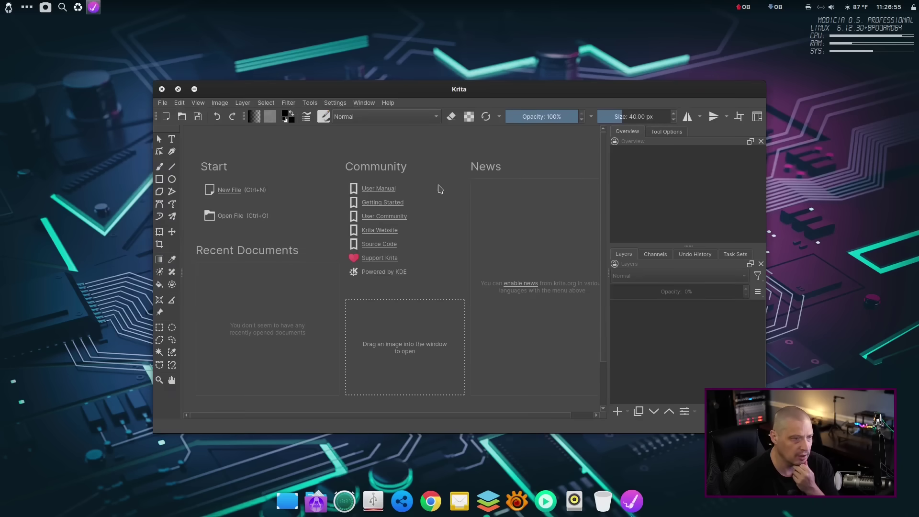
left_click(386, 103)
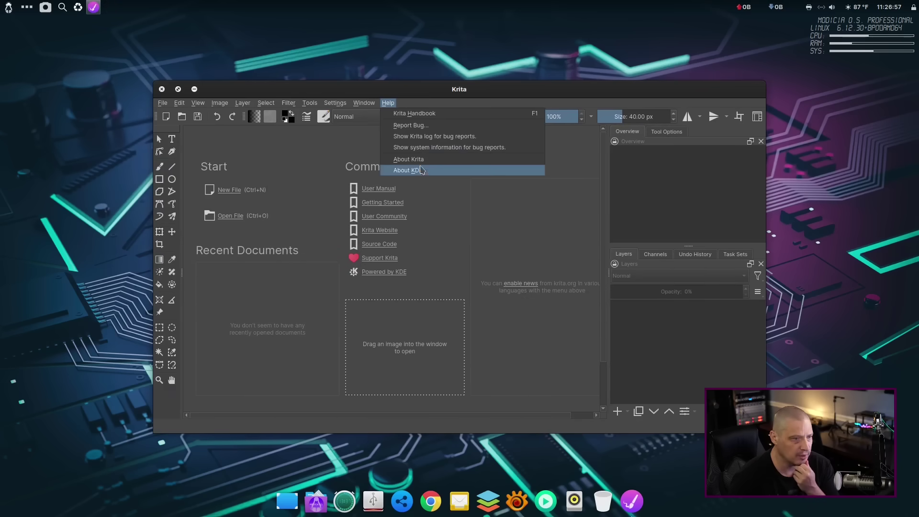
key("Return")
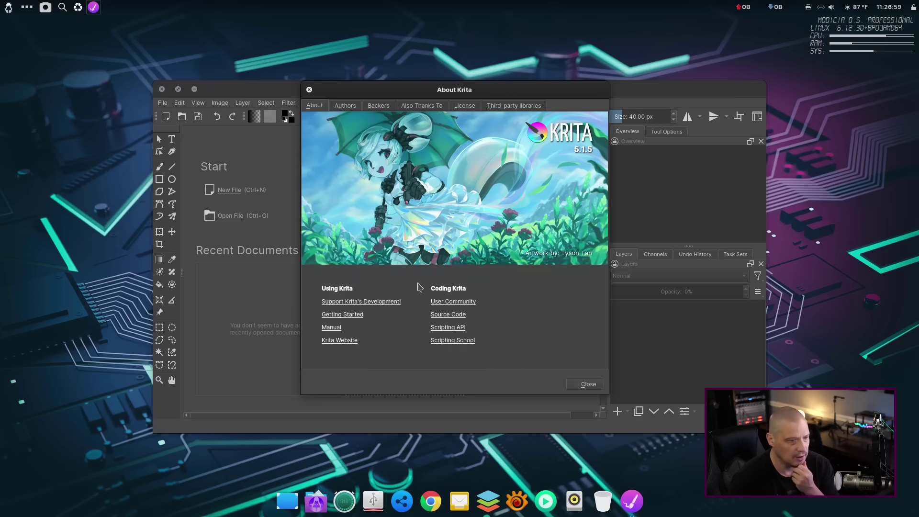
left_click(309, 89)
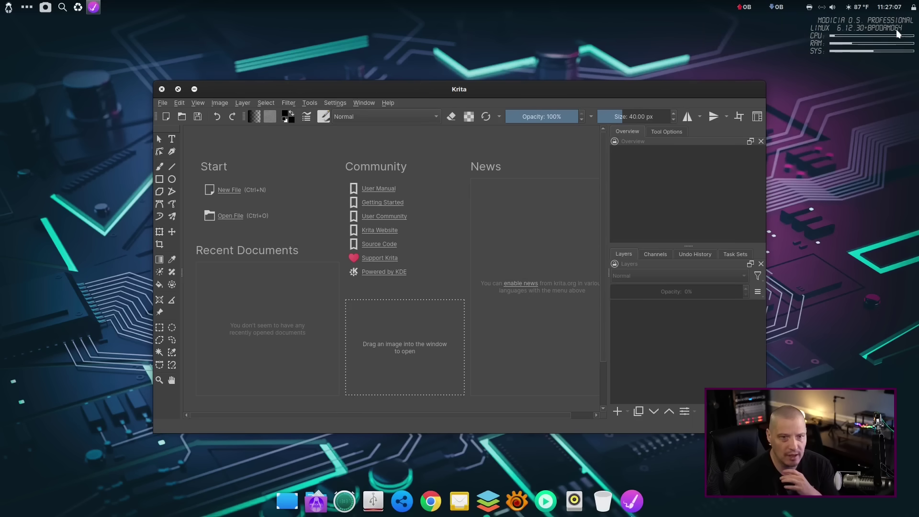
double_click(320, 91)
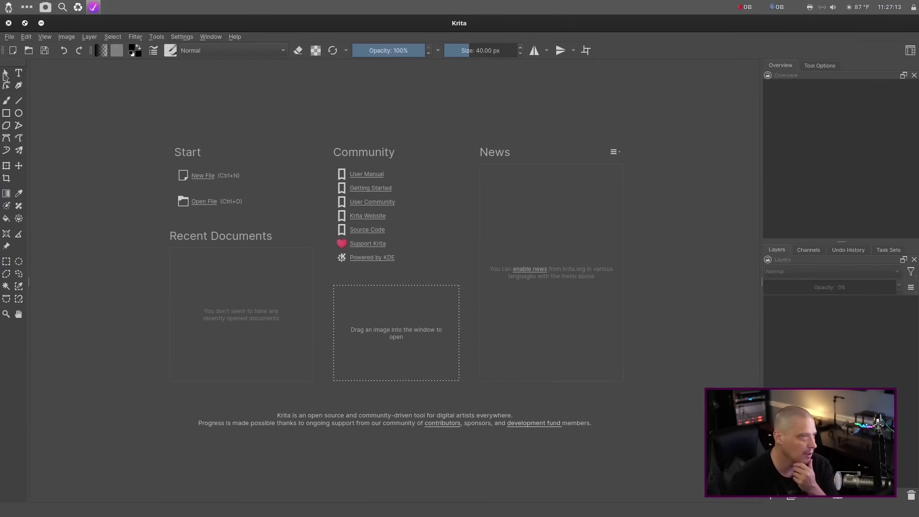
double_click(449, 23)
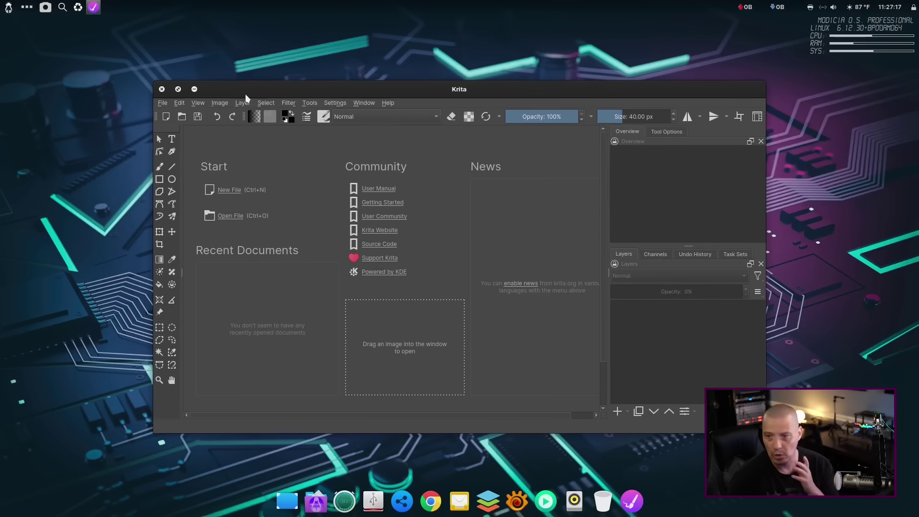
left_click(161, 89)
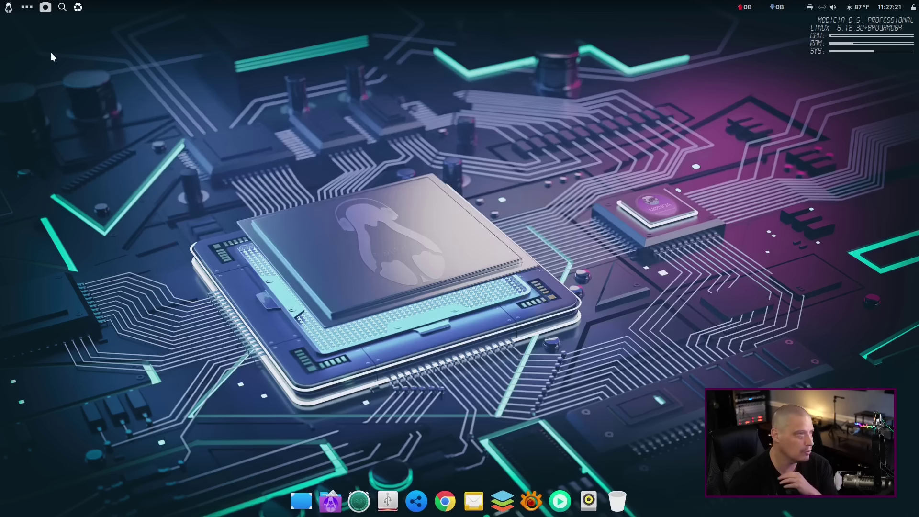
left_click(9, 7)
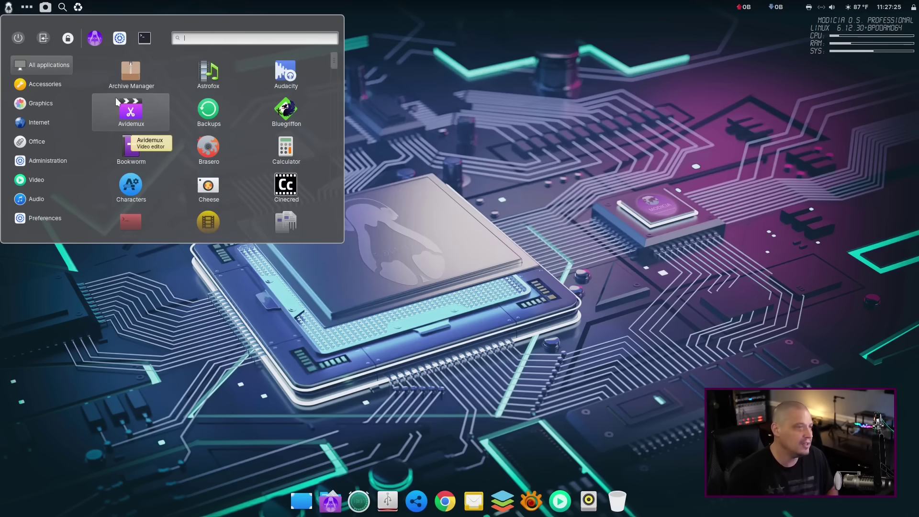
left_click(32, 104)
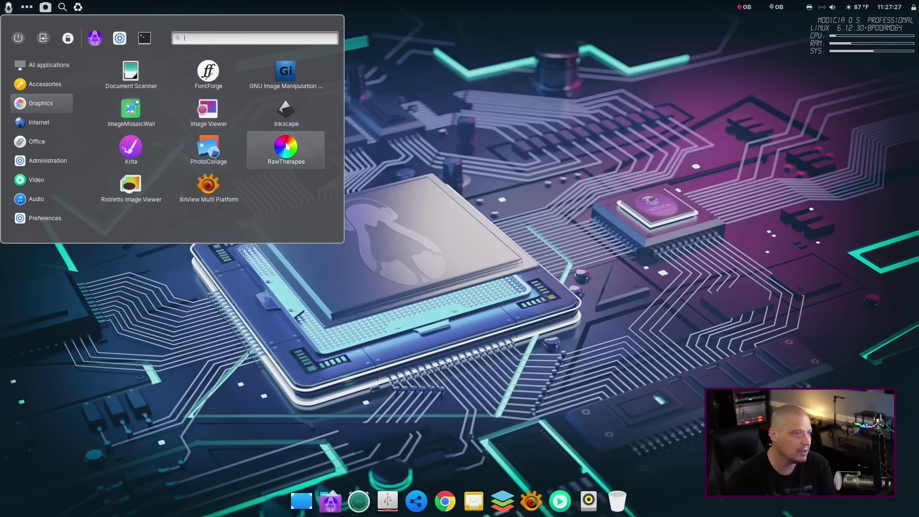
left_click(290, 117)
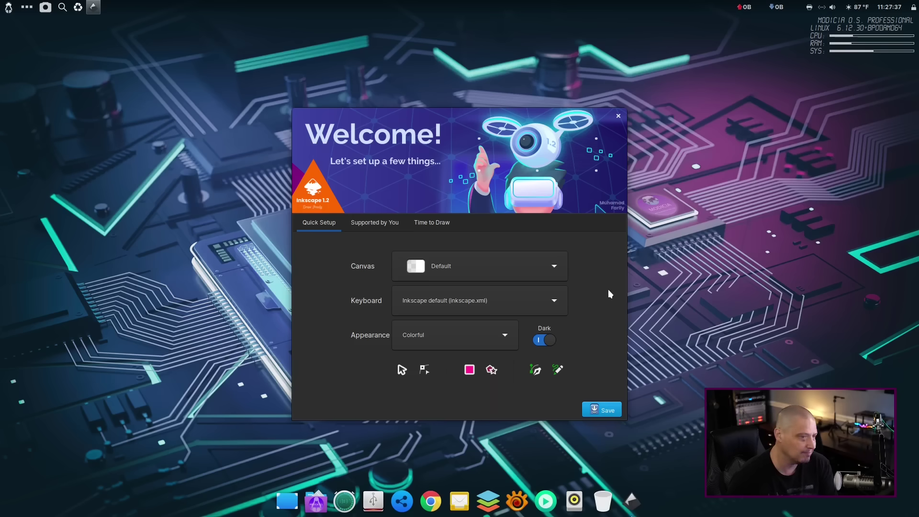
left_click(618, 116)
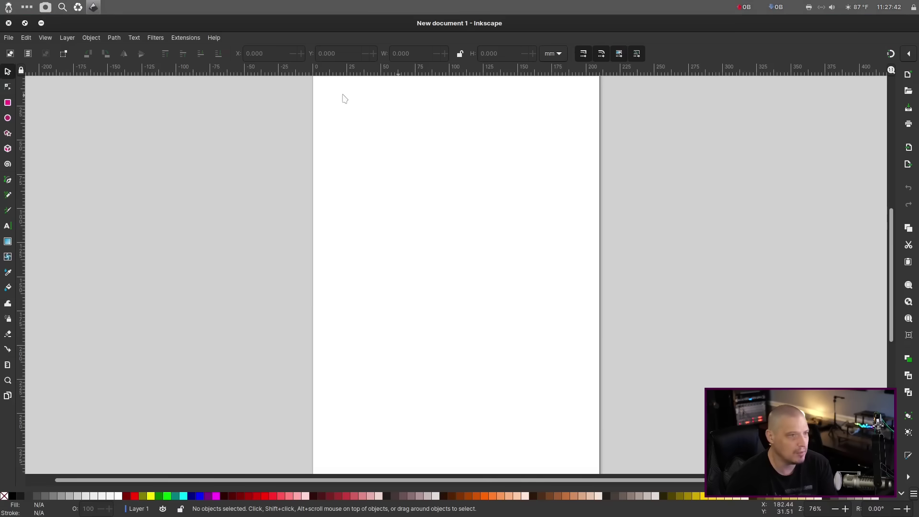
left_click(214, 39)
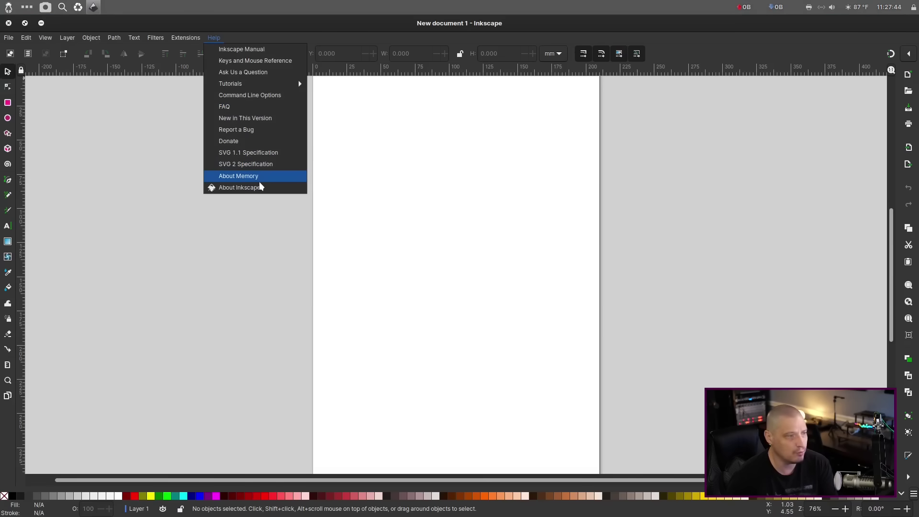
left_click(842, 106)
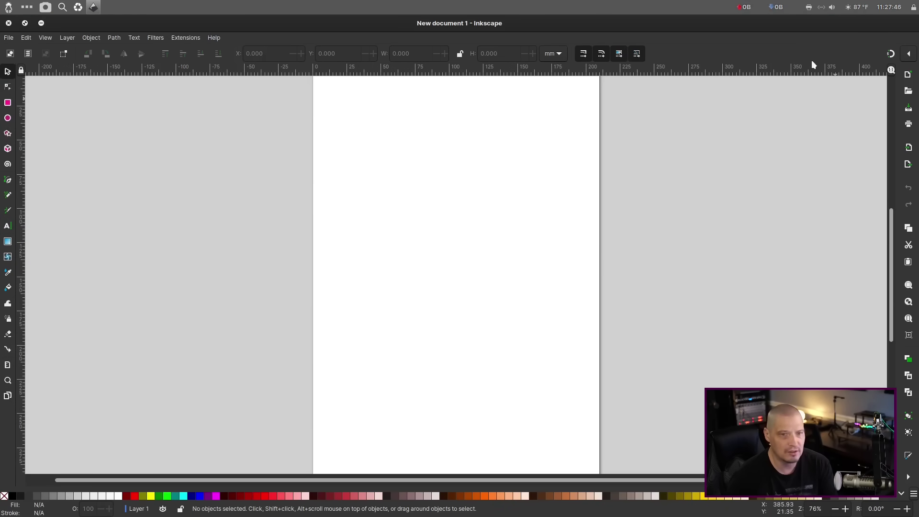
left_click(9, 23)
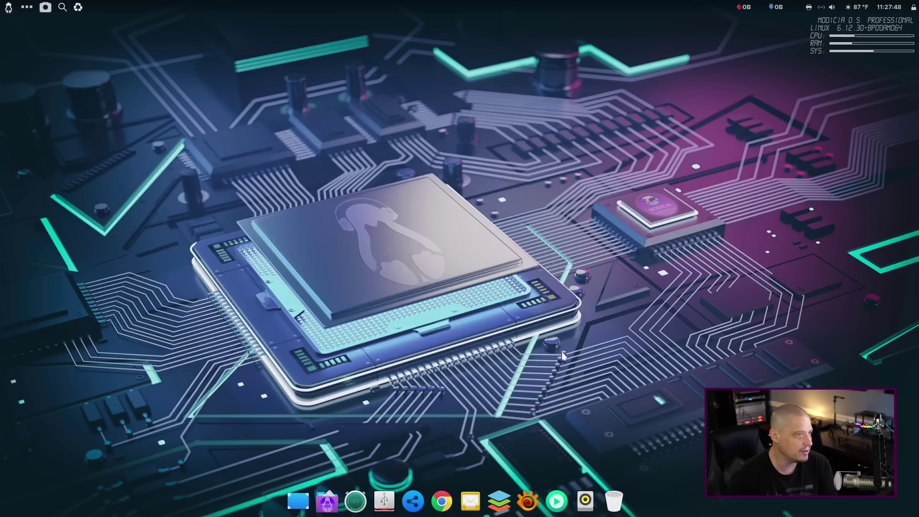
left_click(8, 9)
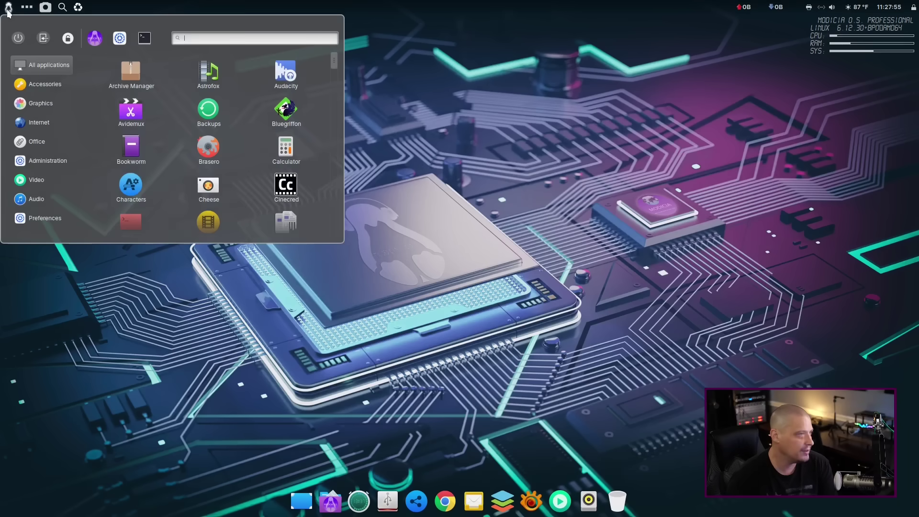
left_click(54, 102)
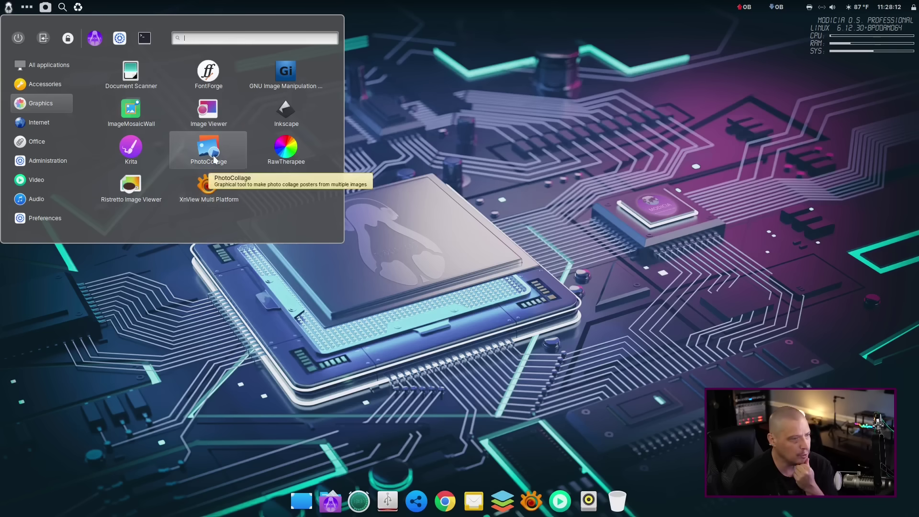
left_click(289, 163)
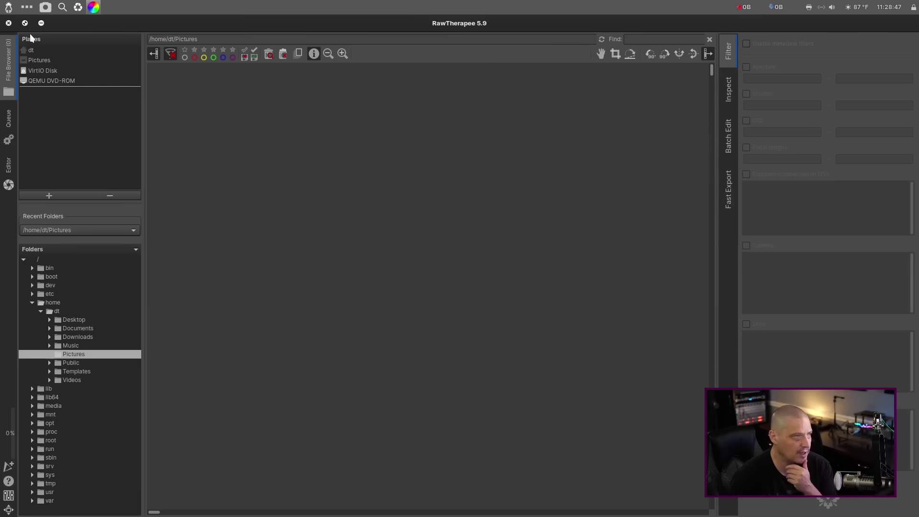
left_click(8, 23)
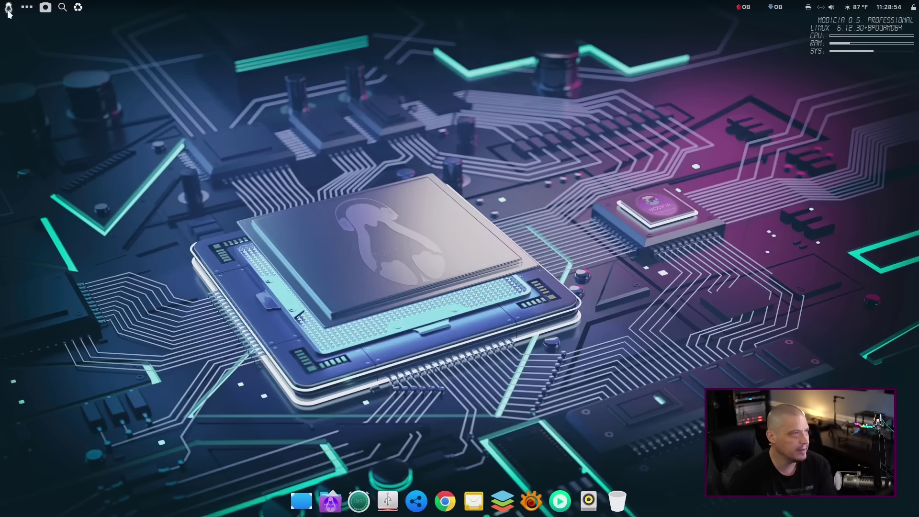
Start Google Chrome from the application menu's Internet category.
left_click(8, 7)
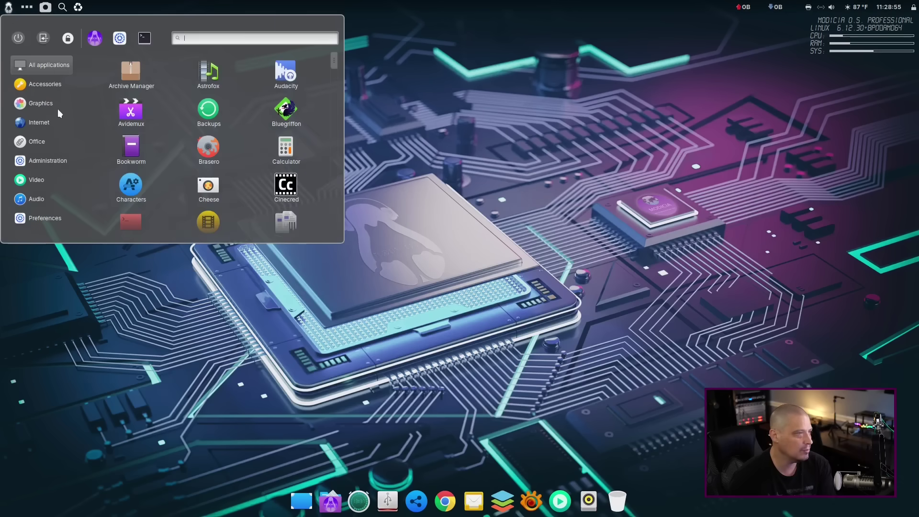
left_click(49, 123)
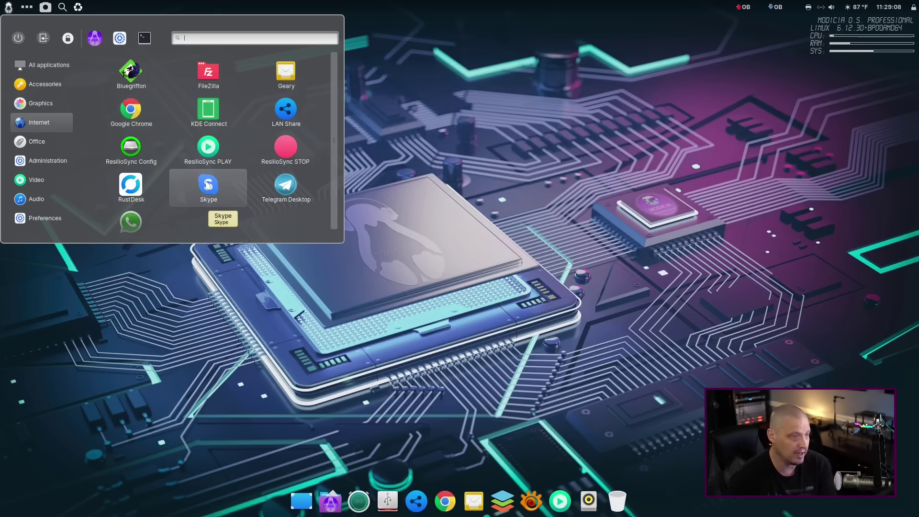
scroll(239, 174, "down", 1)
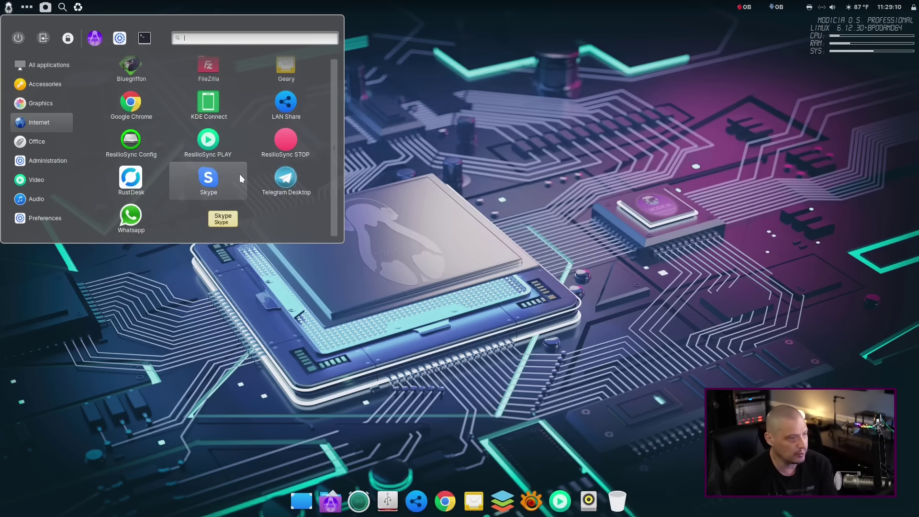
scroll(160, 199, "up", 1)
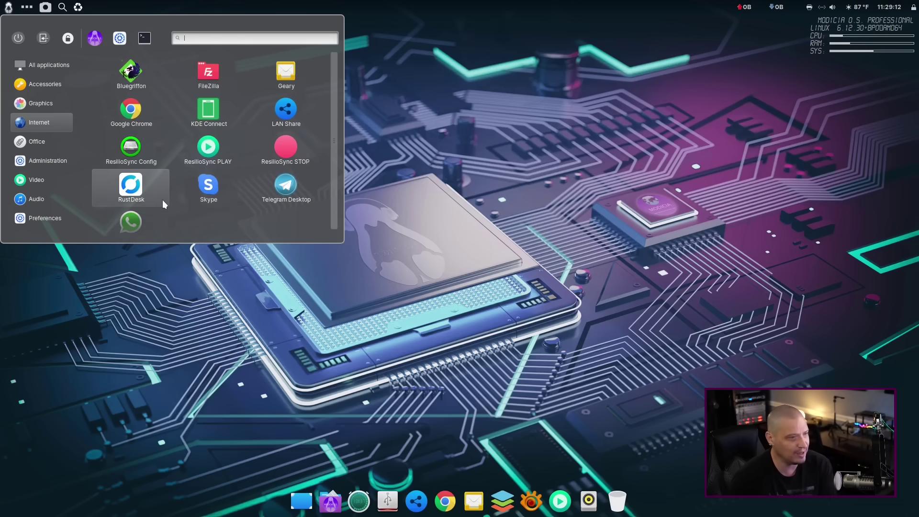
left_click(137, 124)
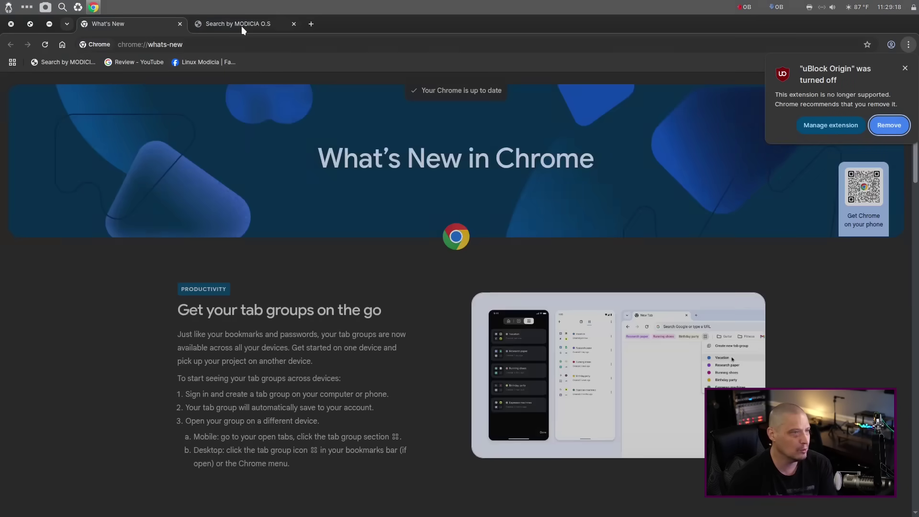
Close the Search by MODICIA O.S tab, then the remaining What's New tab to exit Chrome.
left_click(241, 25)
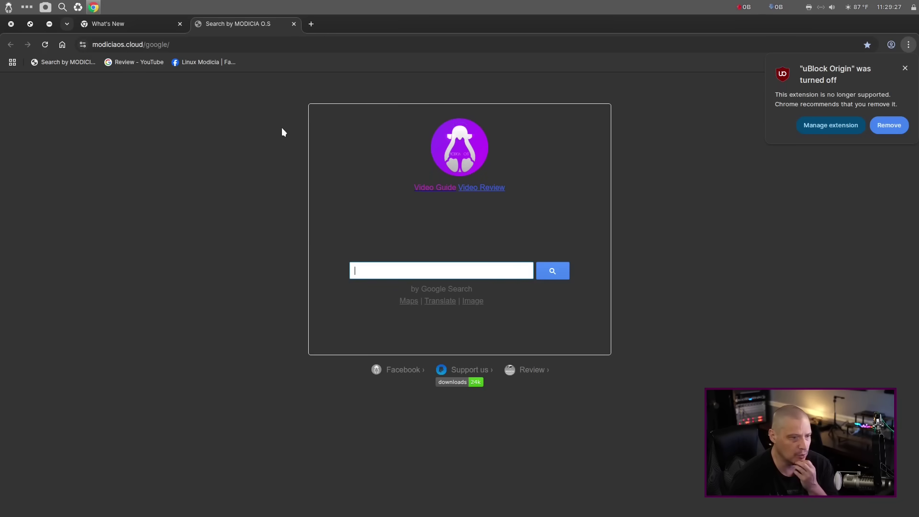
left_click(294, 24)
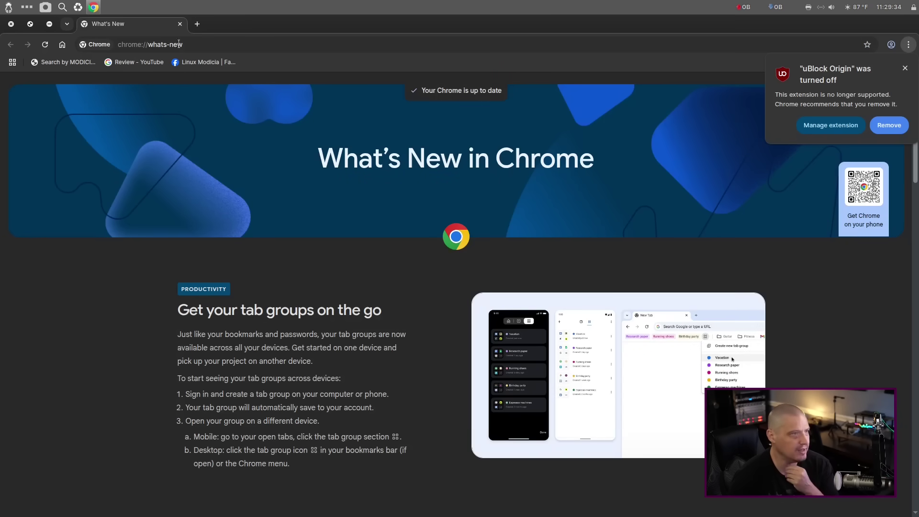
left_click(180, 24)
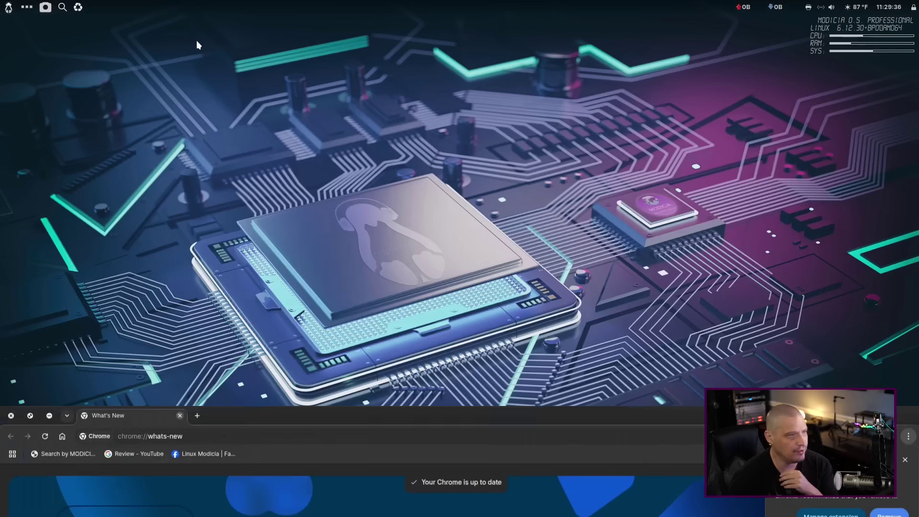
Find Online Accounts via 'cloud', review providers like Google and Nextcloud, then close it.
left_click(9, 6)
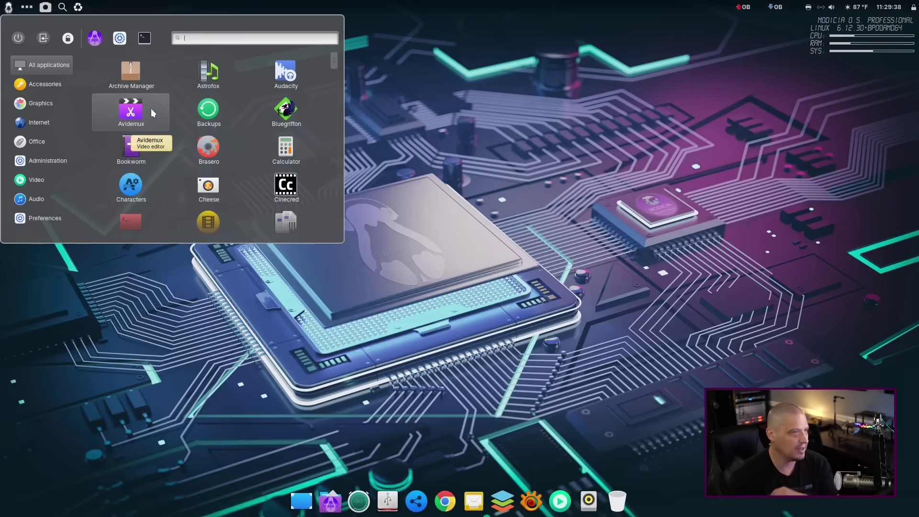
type("cloud")
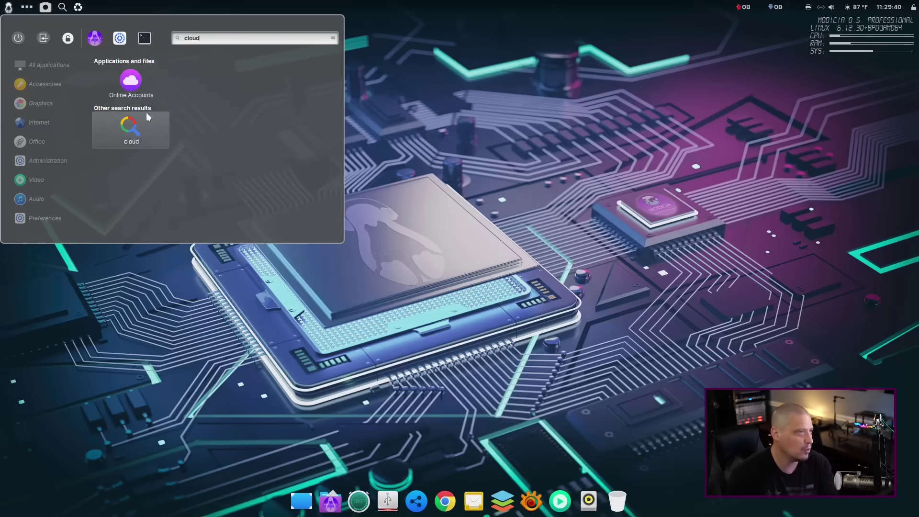
left_click(142, 91)
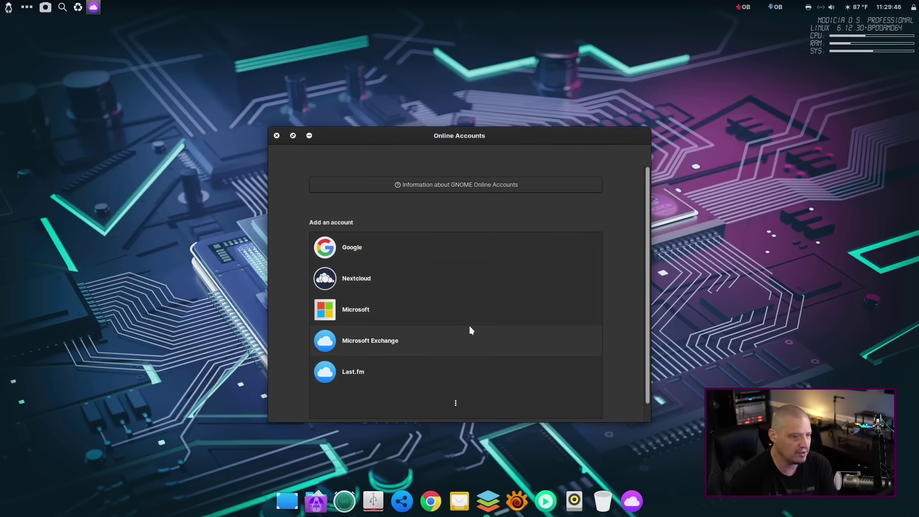
scroll(468, 325, "down", 1)
left_click(276, 135)
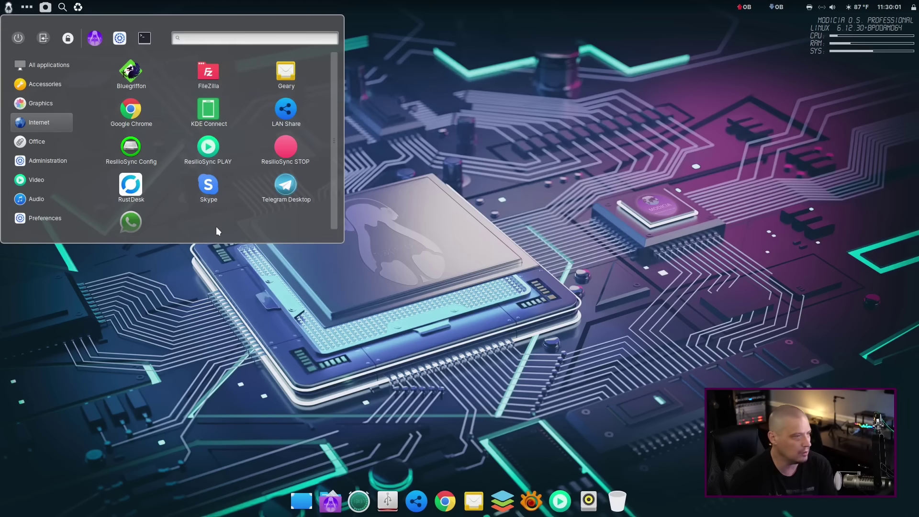
Launch the Microsoft web app from the Office category, opening the Microsoft sign-in page in Chrome.
left_click(25, 142)
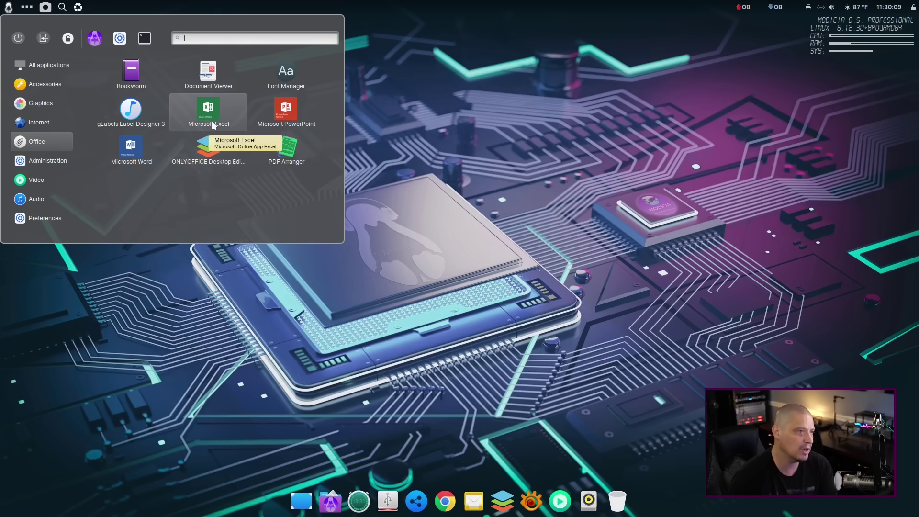
left_click(135, 149)
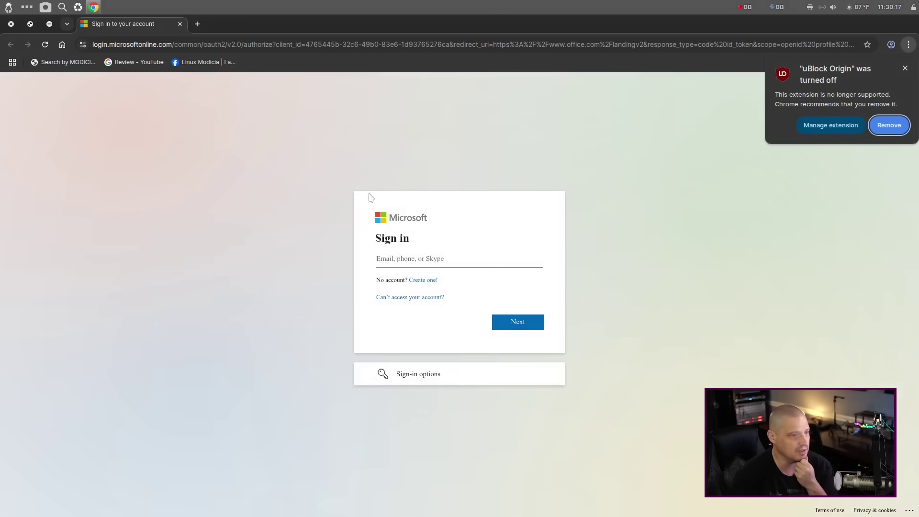
Close Chrome, create a blank Document1.docx in ONLYOFFICE Desktop Editors, then close ONLYOFFICE.
left_click(179, 24)
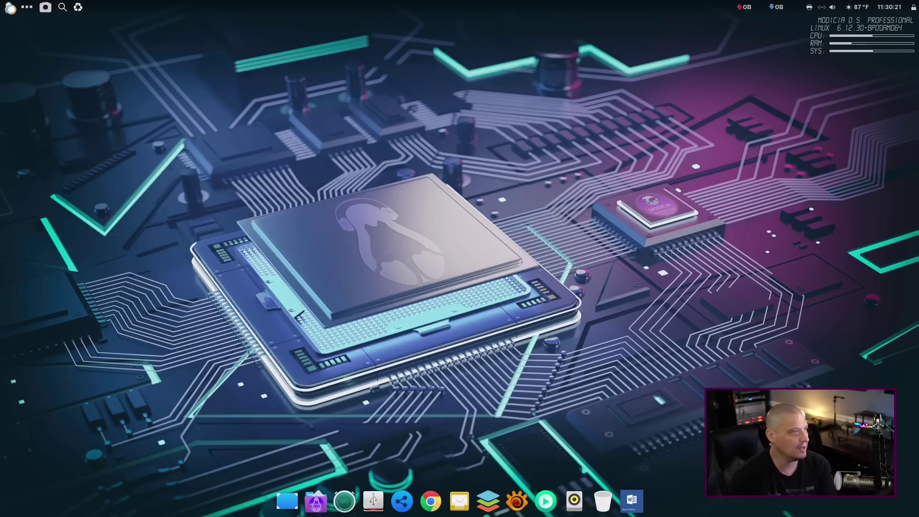
left_click(9, 7)
left_click(61, 146)
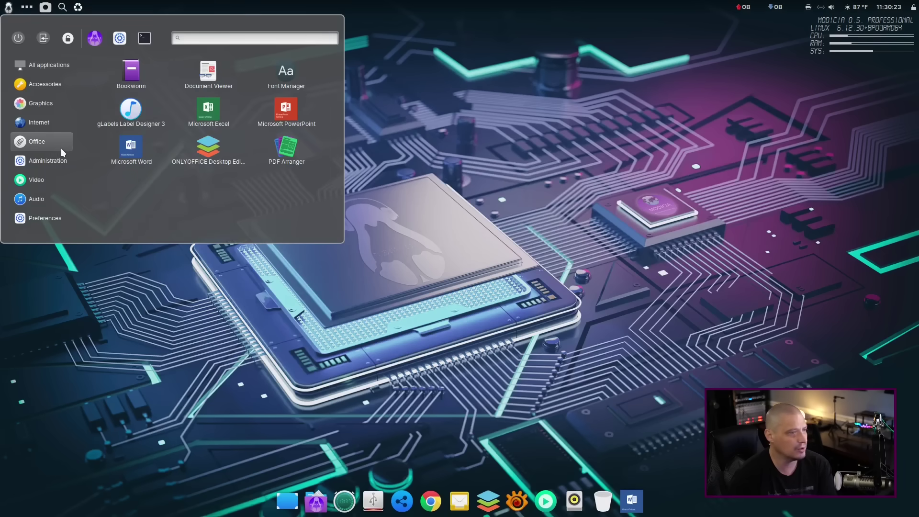
left_click(217, 148)
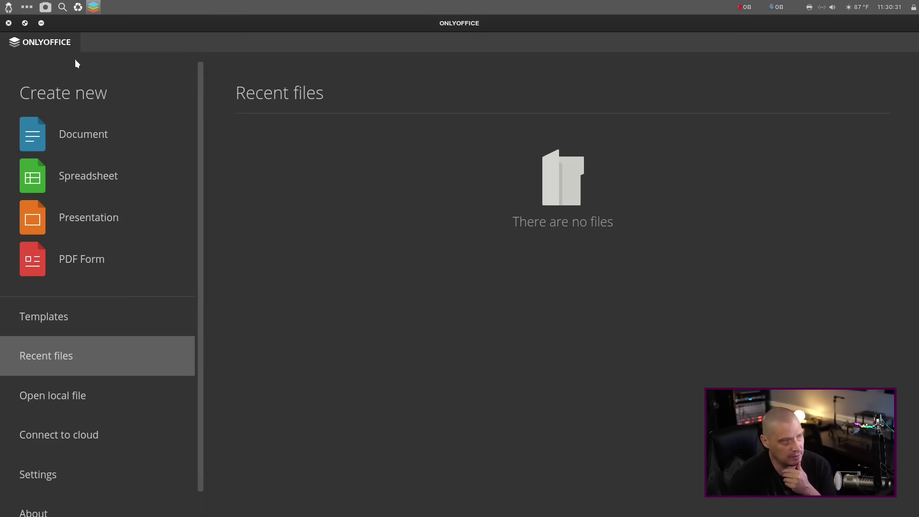
left_click(104, 144)
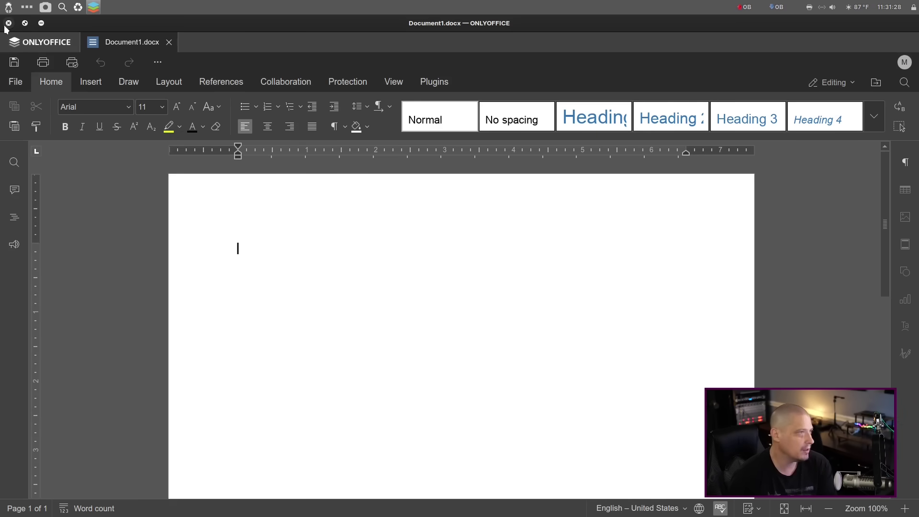
left_click(8, 24)
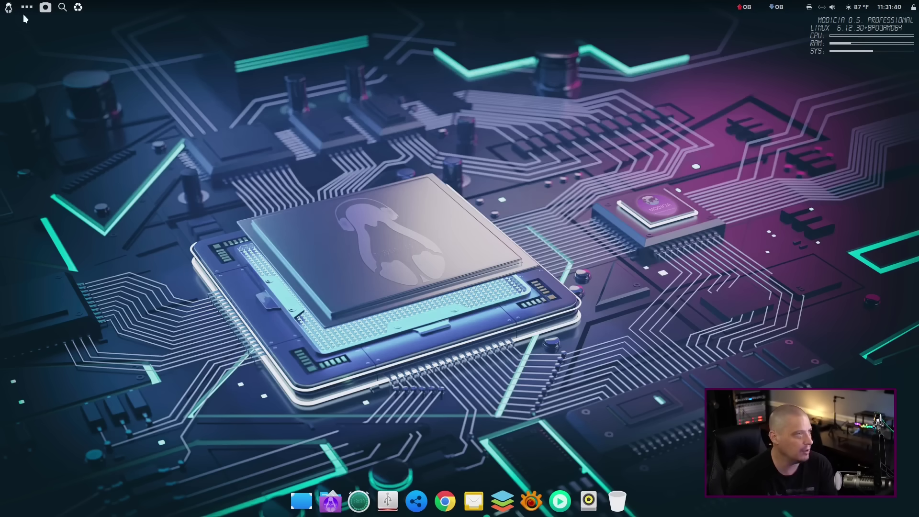
Launch Kdenlive from the Video applications and maximise its window.
left_click(8, 8)
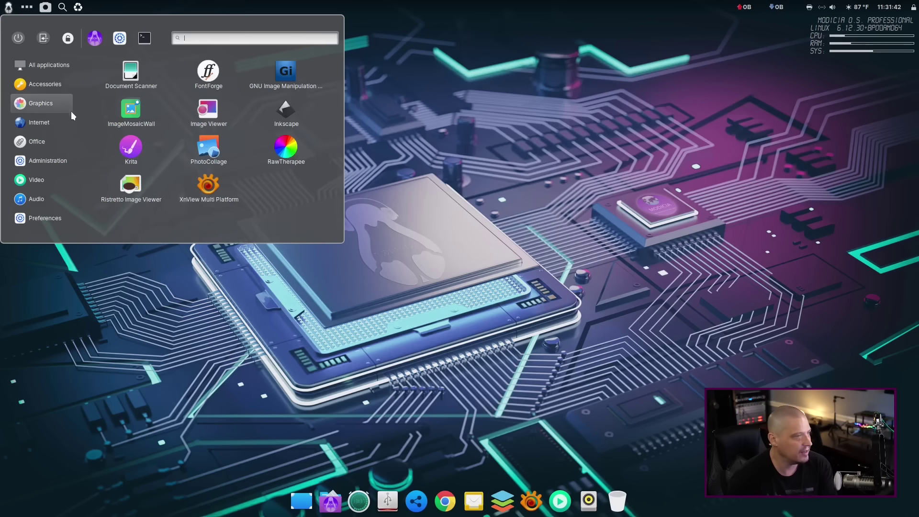
mouse_move(57, 187)
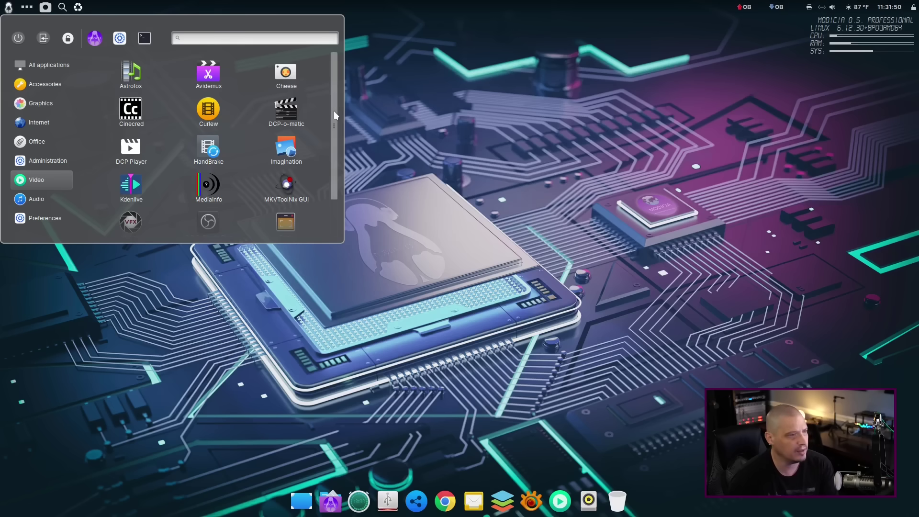
left_click_drag(334, 111, 345, 164)
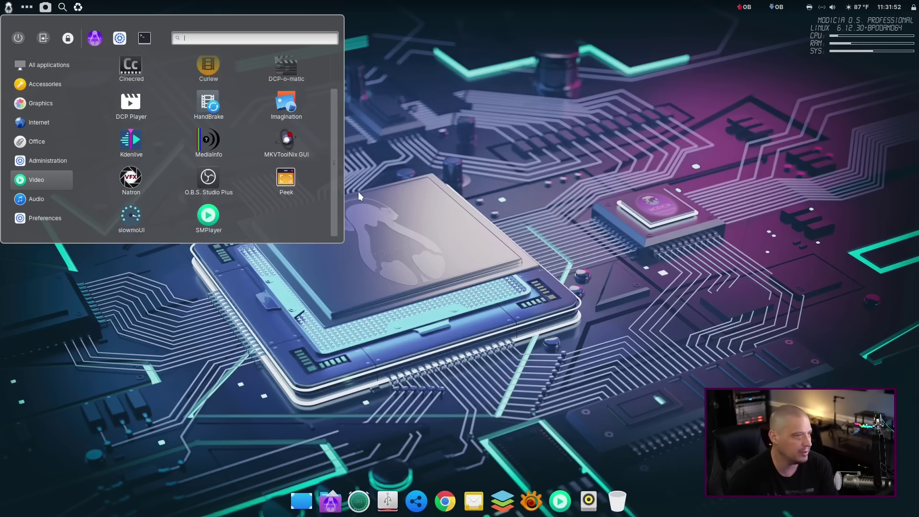
left_click(131, 141)
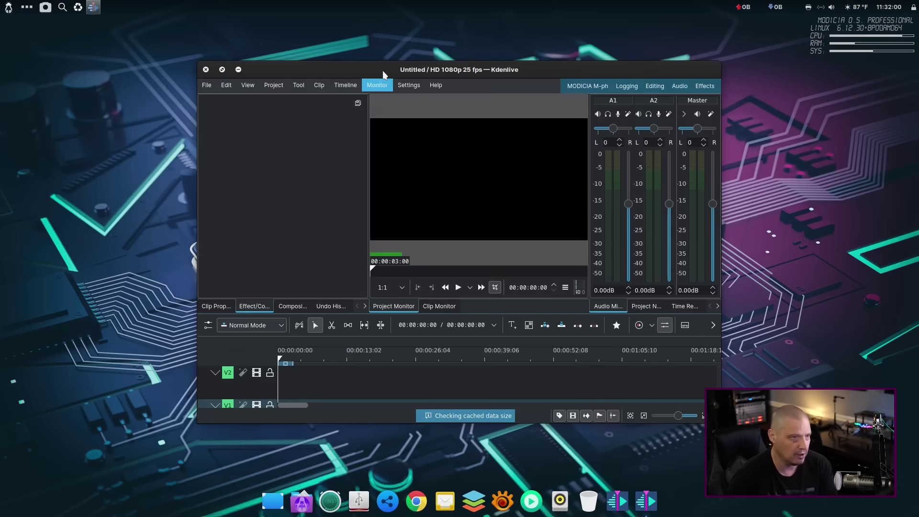
double_click(383, 72)
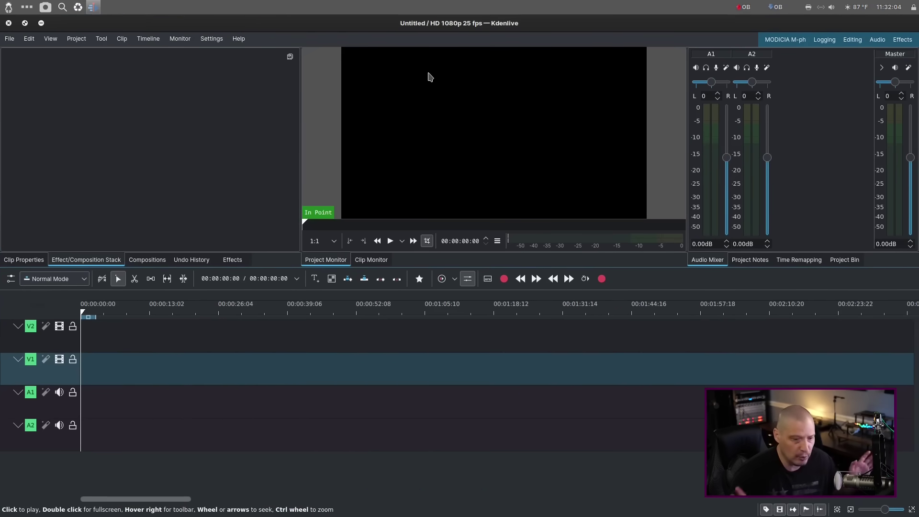
Check the Kdenlive version (22.12.3) in Help > About, then close Kdenlive.
left_click(242, 40)
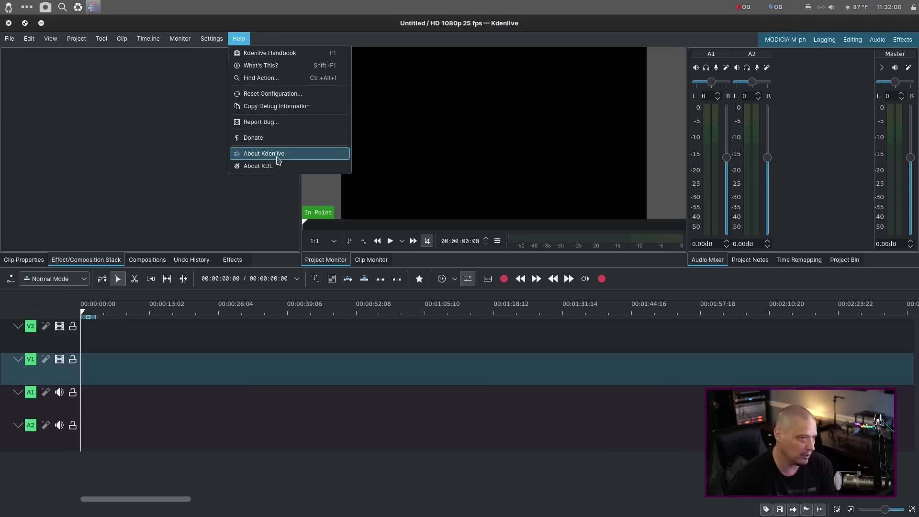
left_click(268, 153)
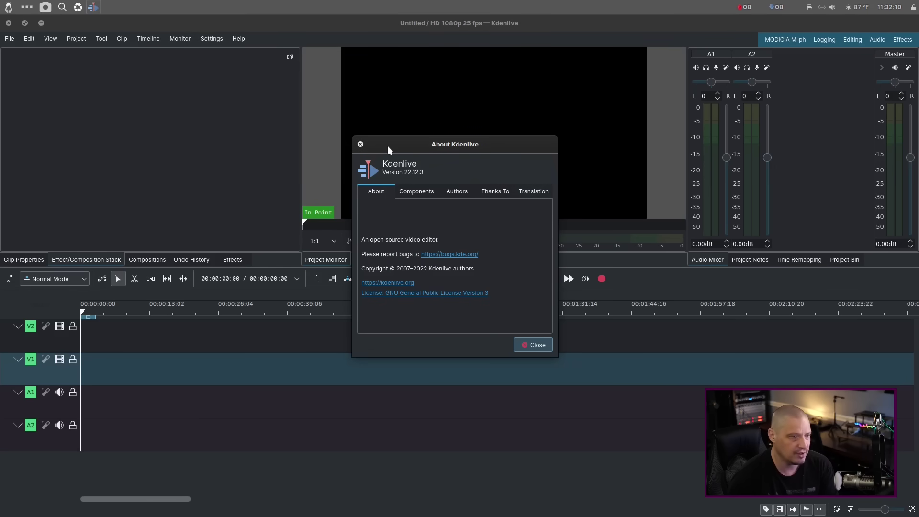
left_click(360, 144)
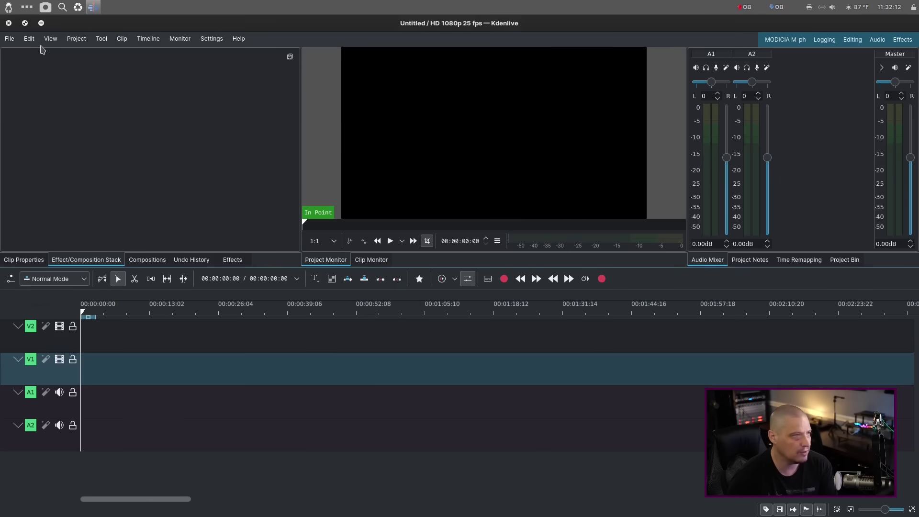
left_click(9, 23)
Launch Avidemux from the Video applications menu.
key("super")
left_click(36, 179)
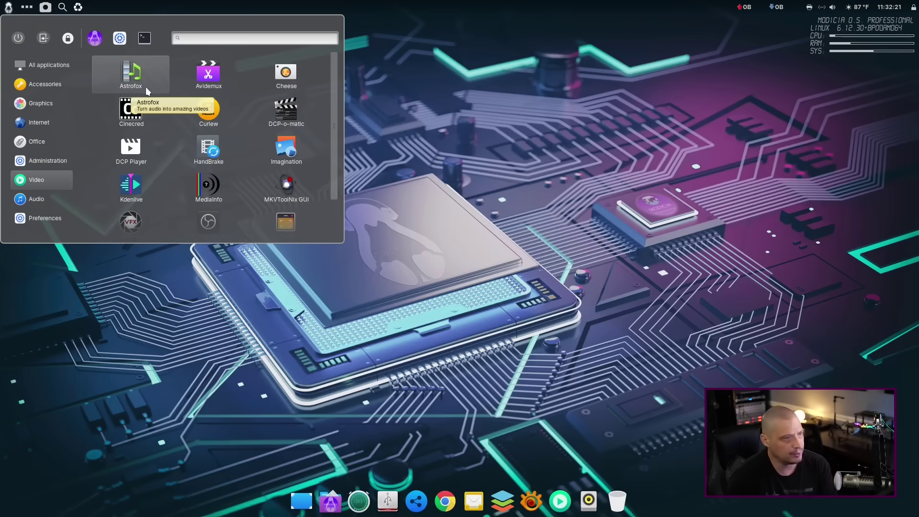
left_click(219, 85)
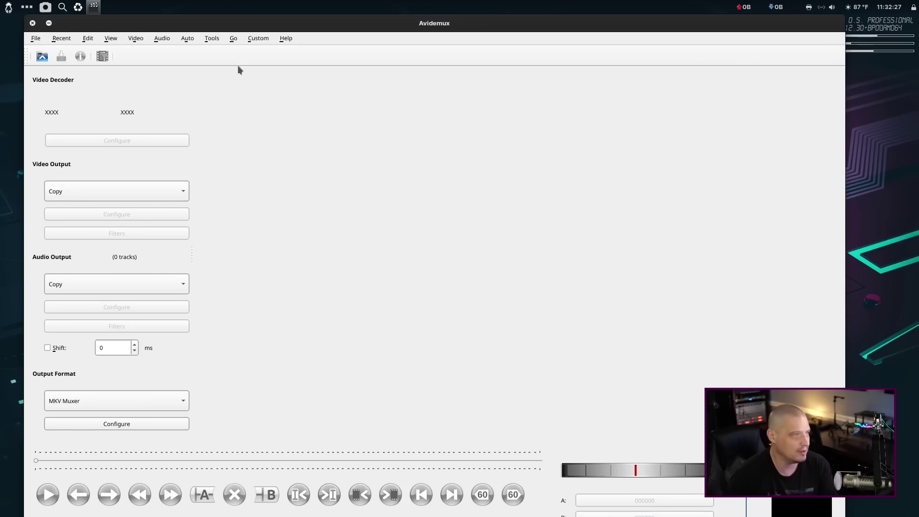
Check Avidemux's version 2.8.1 in About, close it, and show the Video applications list again.
left_click(286, 38)
left_click(304, 86)
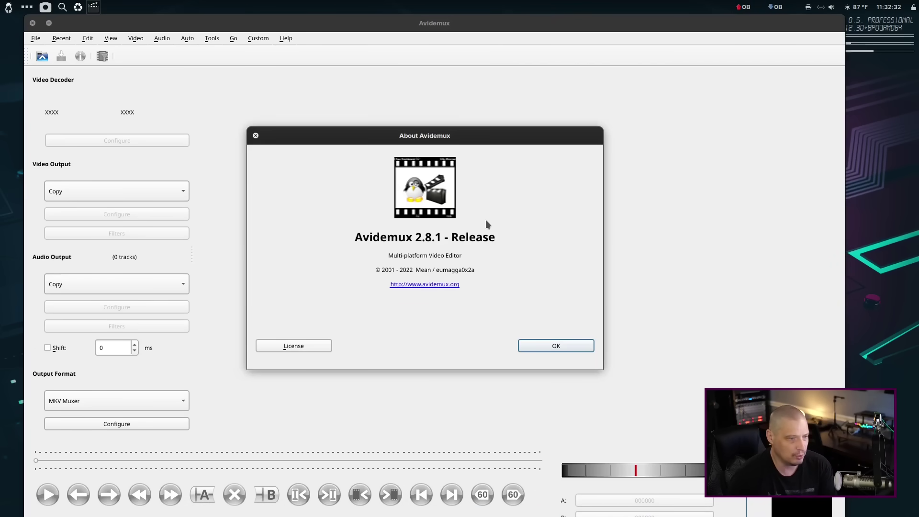
left_click(256, 135)
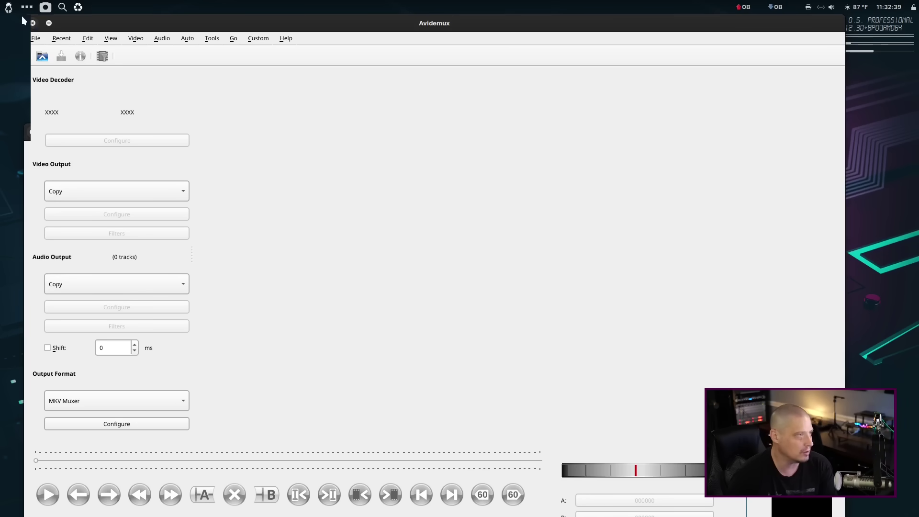
left_click(32, 23)
left_click(4, 8)
left_click(65, 181)
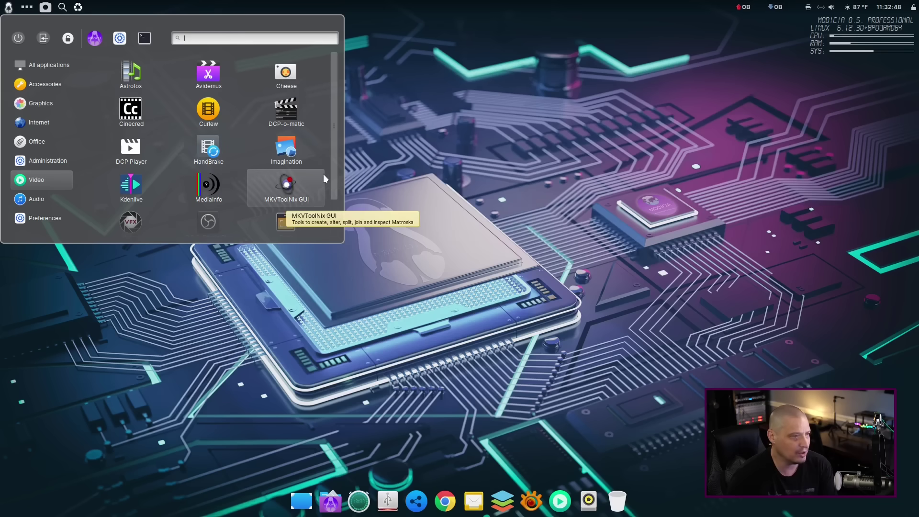
scroll(320, 167, "down", 1)
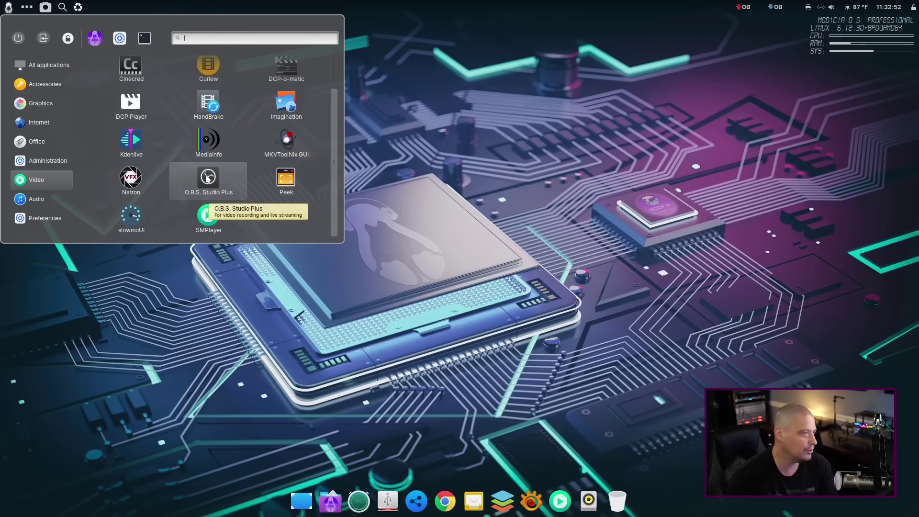
left_click(131, 182)
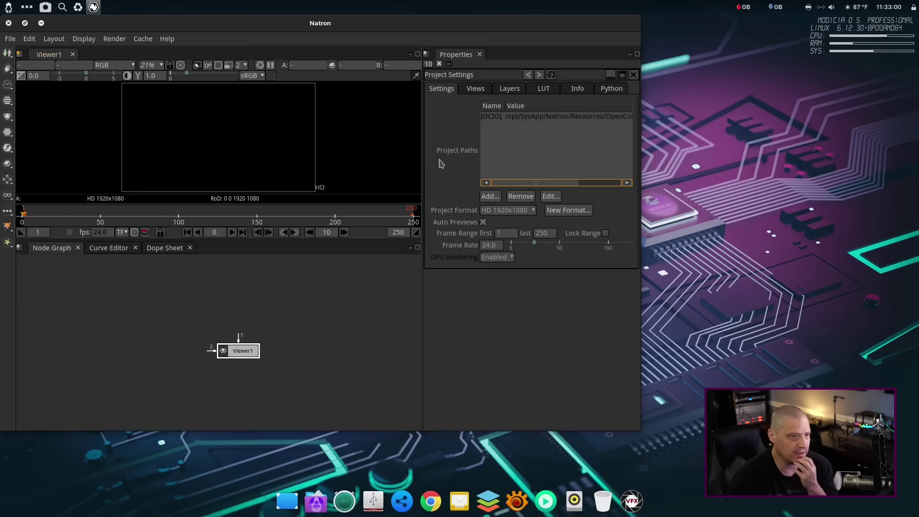
left_click(167, 38)
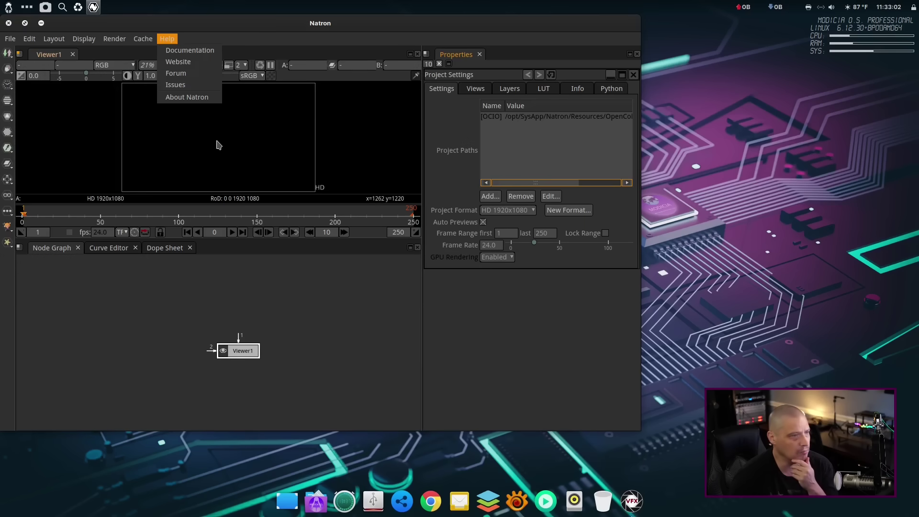
left_click(203, 97)
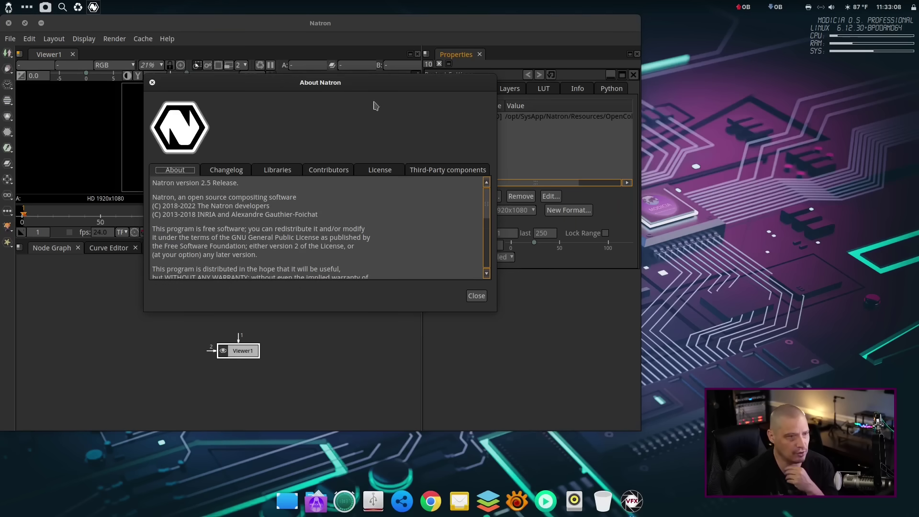
left_click(152, 83)
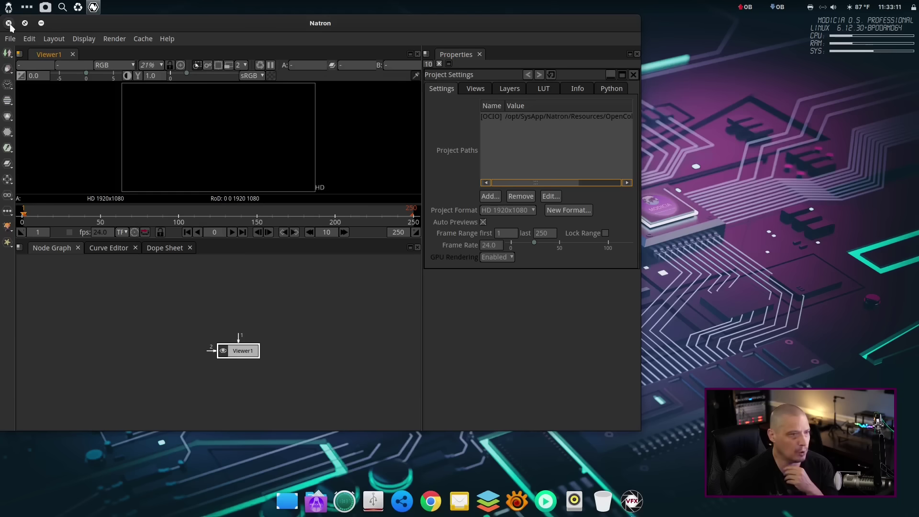
left_click(9, 23)
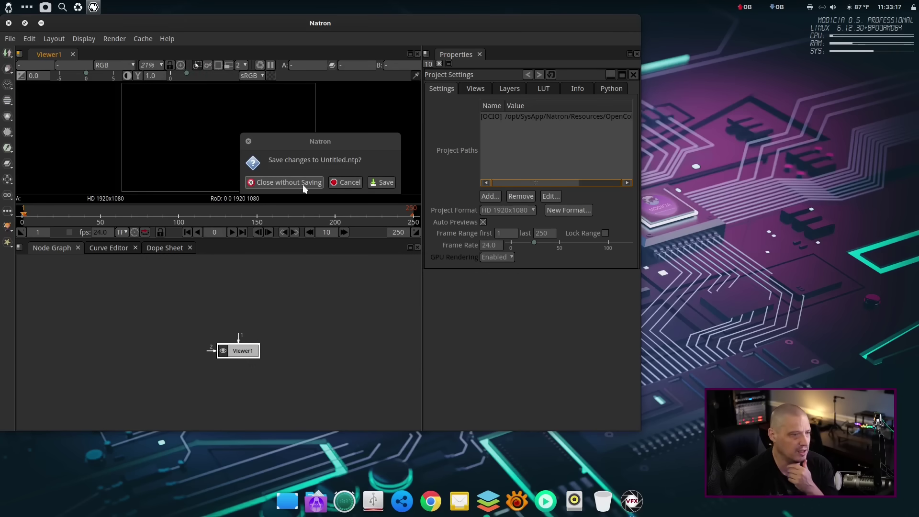
left_click(287, 182)
left_click(9, 7)
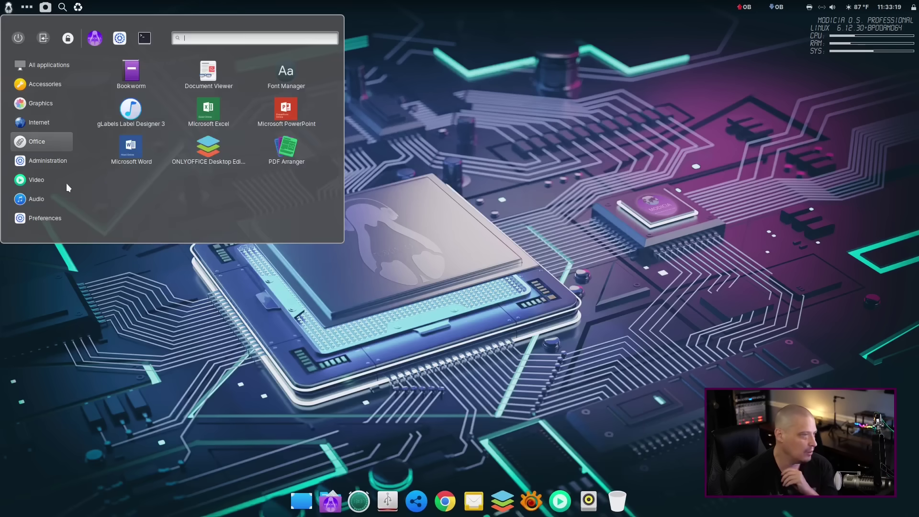
mouse_move(57, 177)
scroll(217, 168, "down", 1)
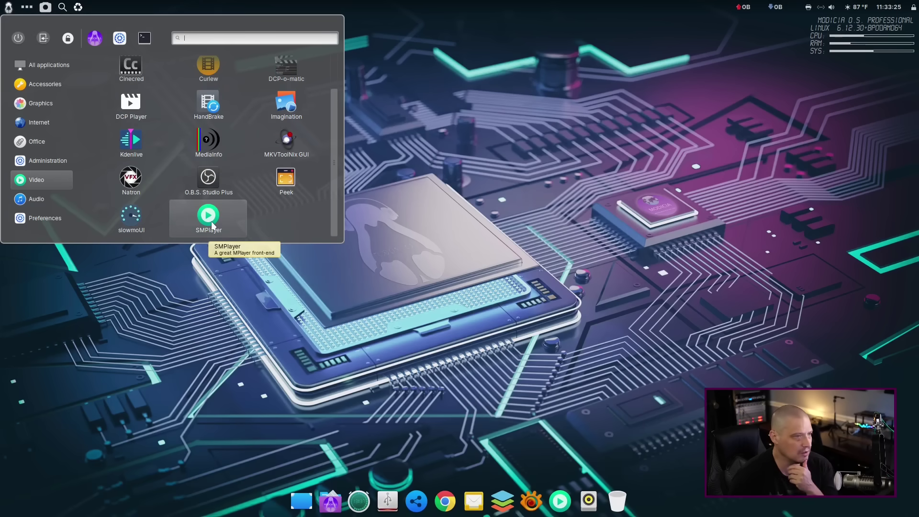
left_click(212, 225)
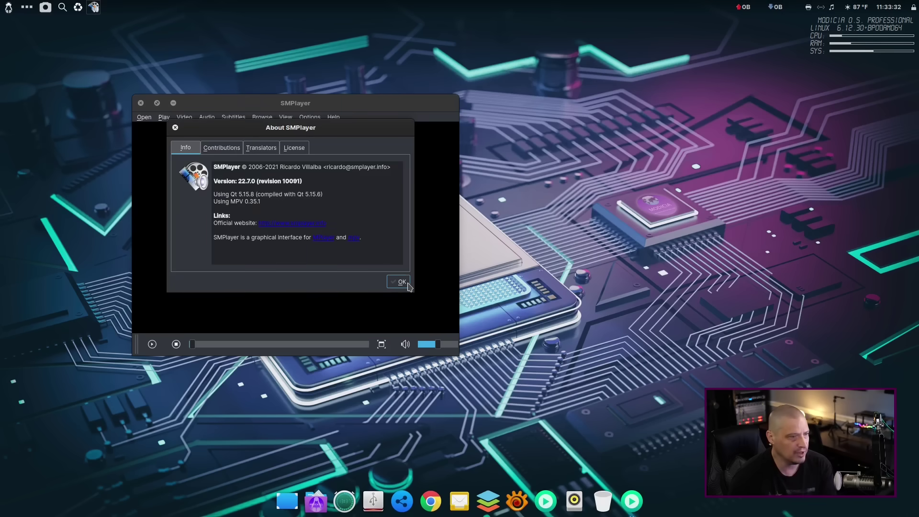
left_click(399, 282)
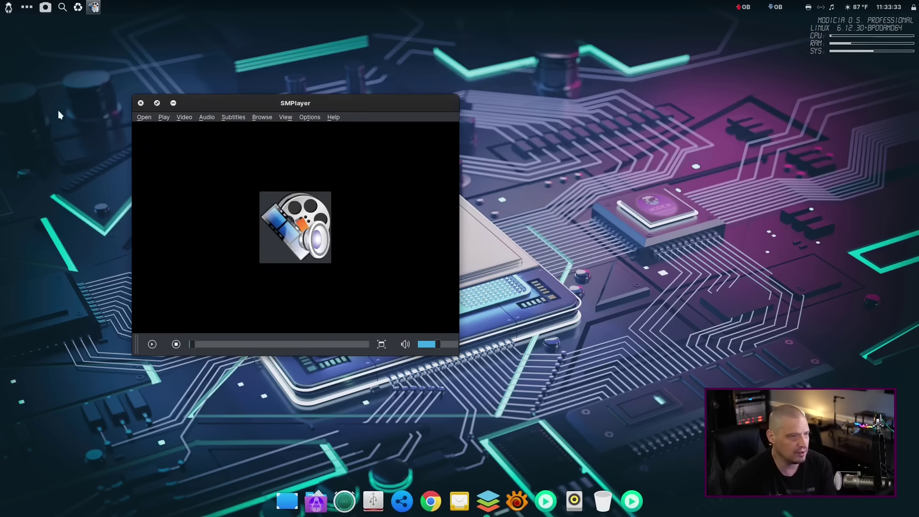
left_click(141, 103)
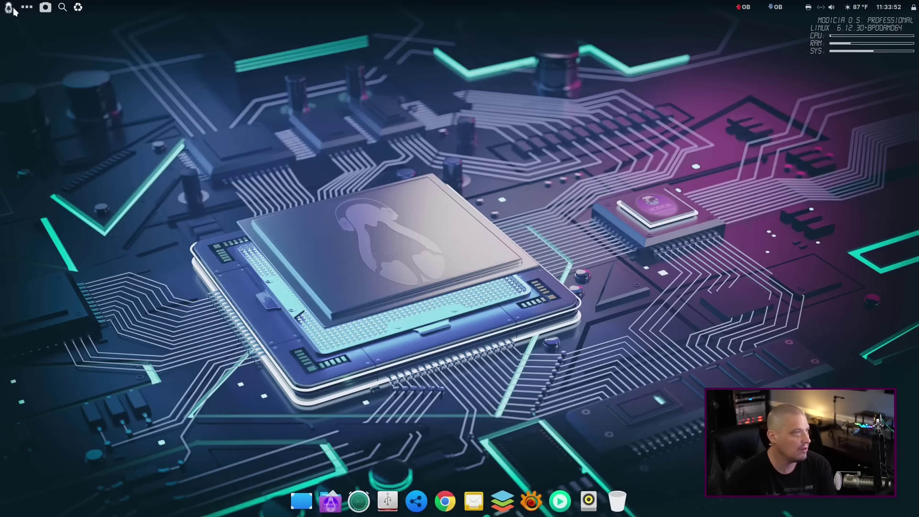
Find ZynAddSubFX - Jack further down the Audio applications list and launch it.
left_click(9, 6)
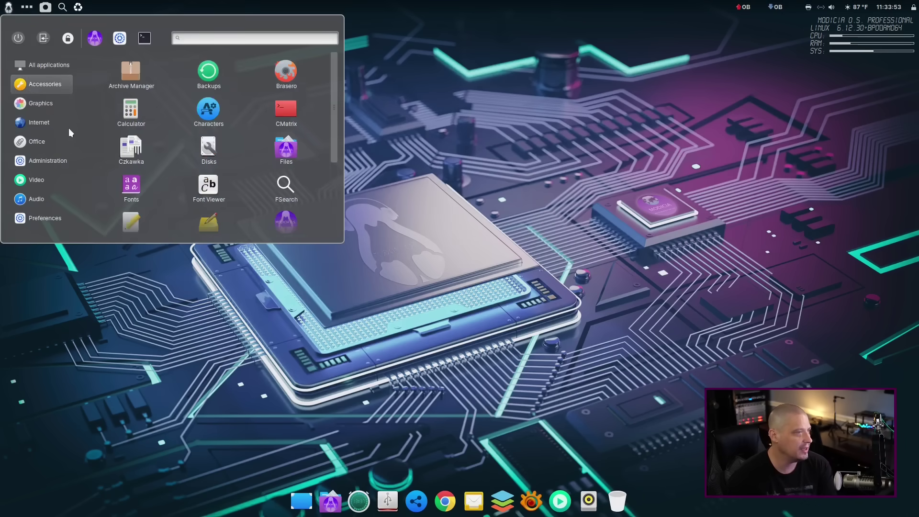
left_click(43, 201)
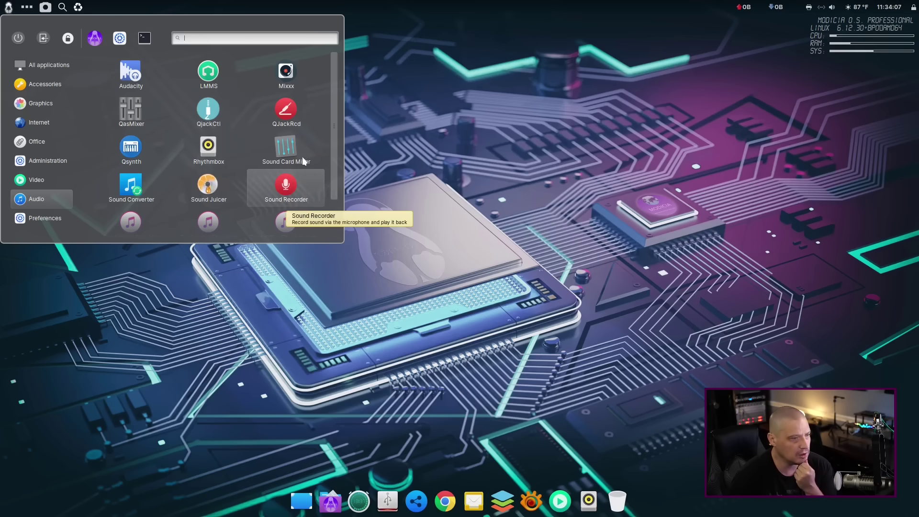
scroll(316, 162, "down", 1)
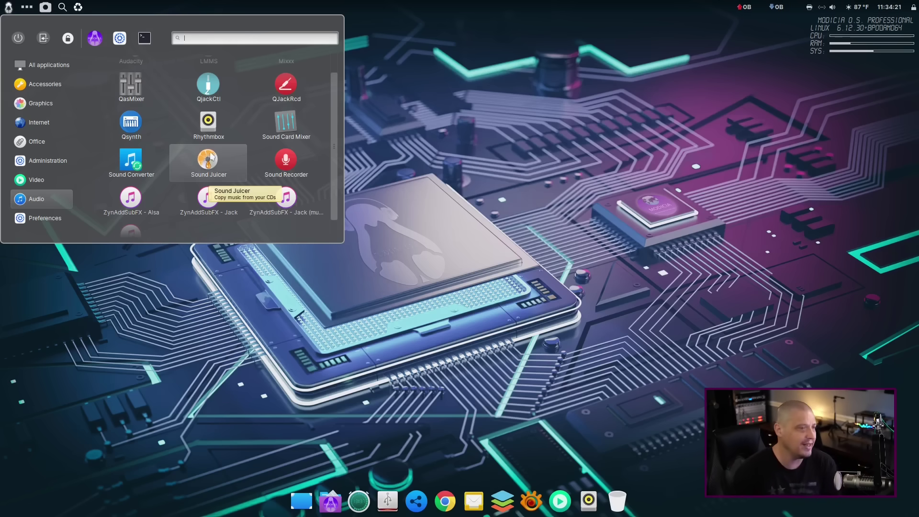
key("Left")
scroll(215, 172, "down", 1)
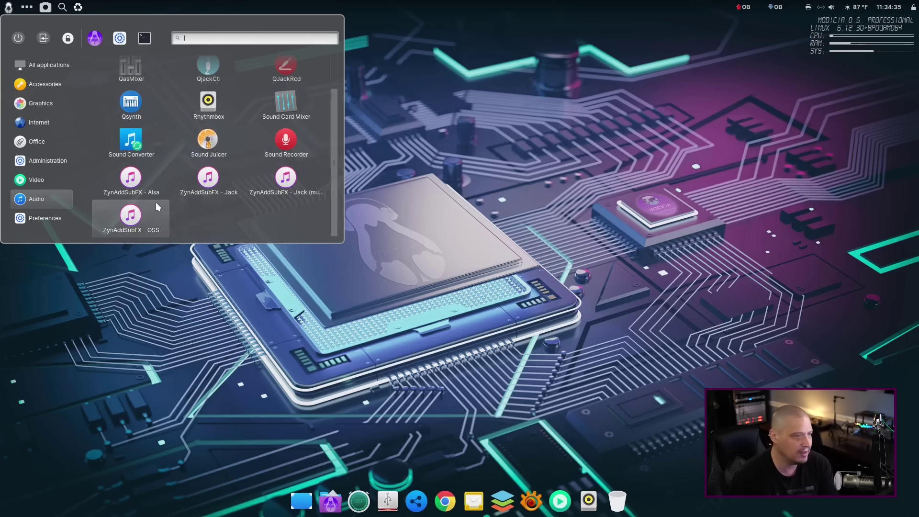
left_click(193, 184)
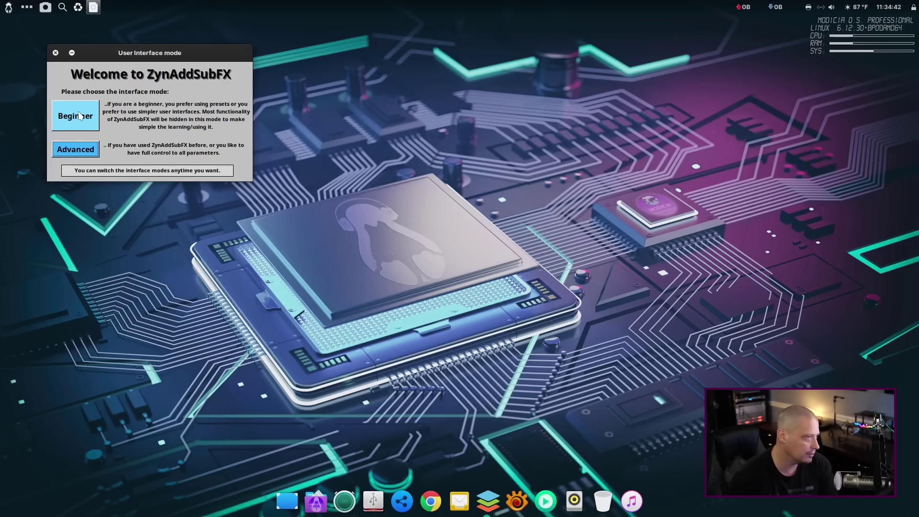
Start ZynAddSubFX in Beginner mode, then quit it without saving.
left_click(91, 118)
left_click_drag(197, 75, 464, 193)
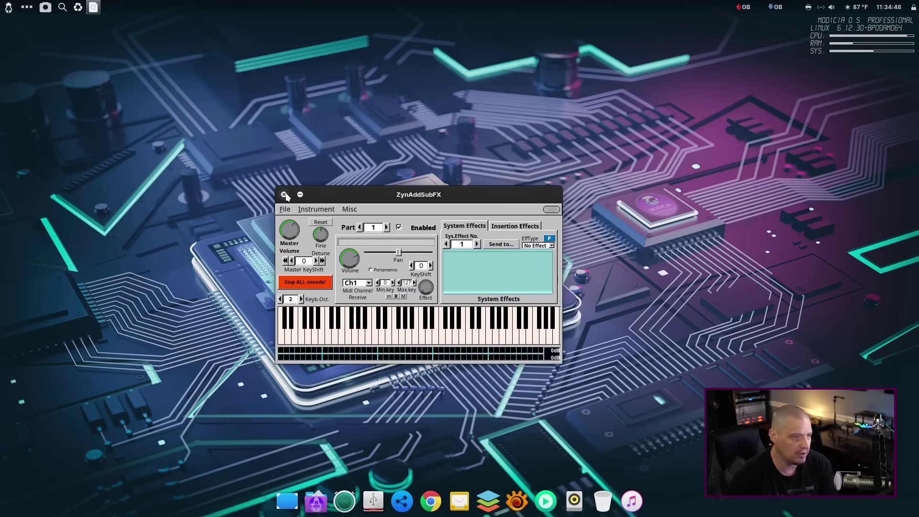
key("Escape")
left_click(255, 192)
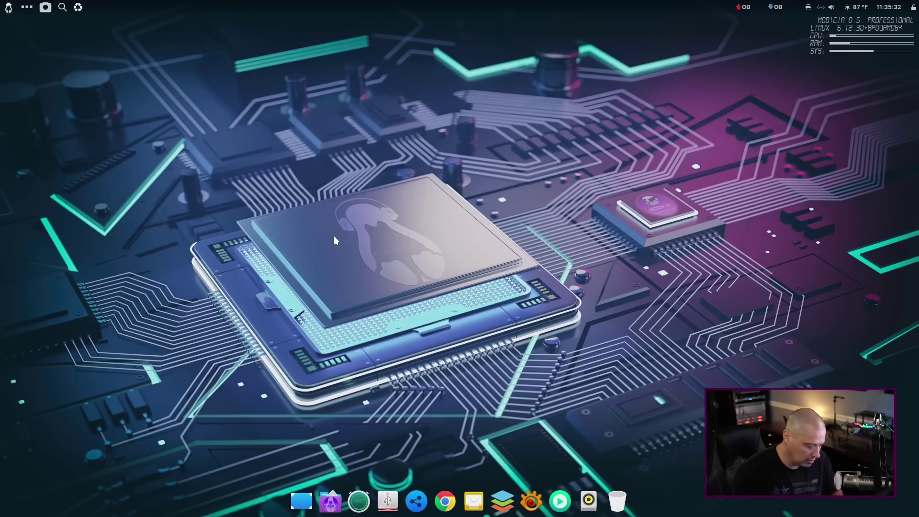
Open a maximised terminal with larger text and run uname -r to show kernel 6.12.30+bpo-amd64.
key("ctrl+alt+t")
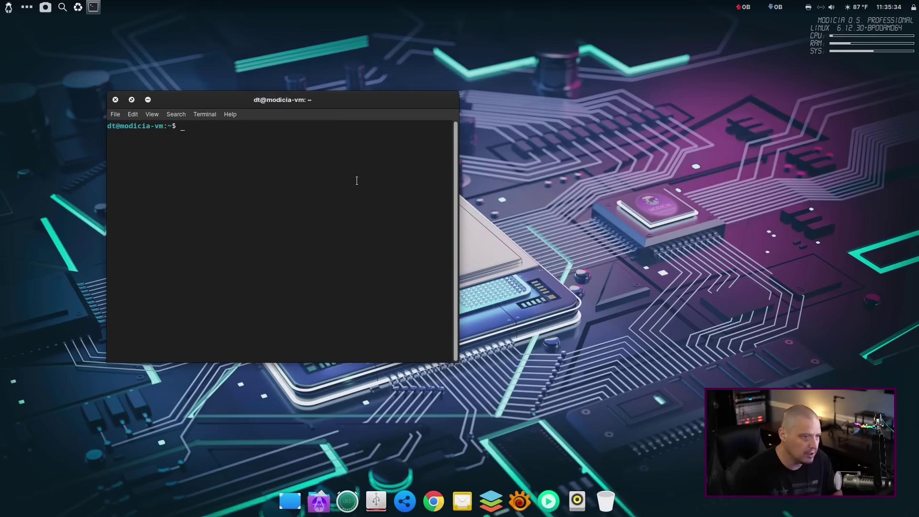
double_click(340, 99)
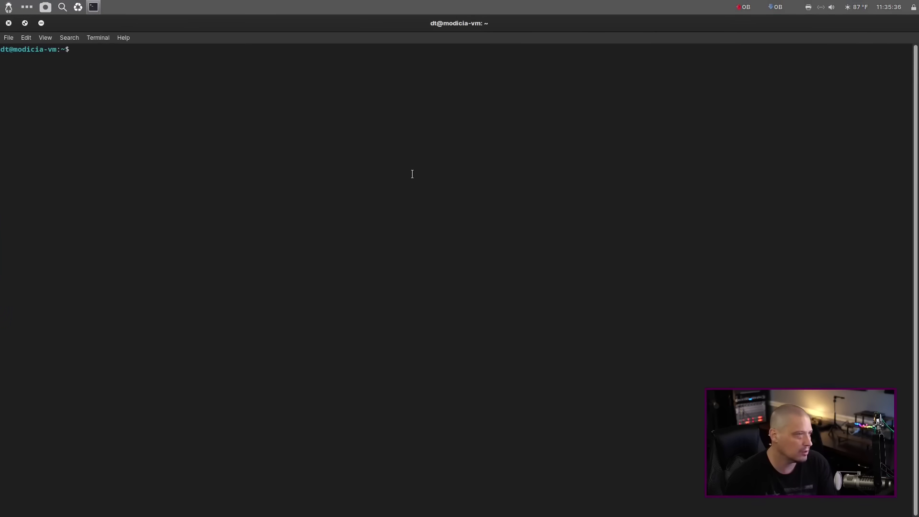
key("ctrl+plus")
key("ctrl+plus")
key("ctrl+plus")
key("ctrl+plus")
key("ctrl+plus")
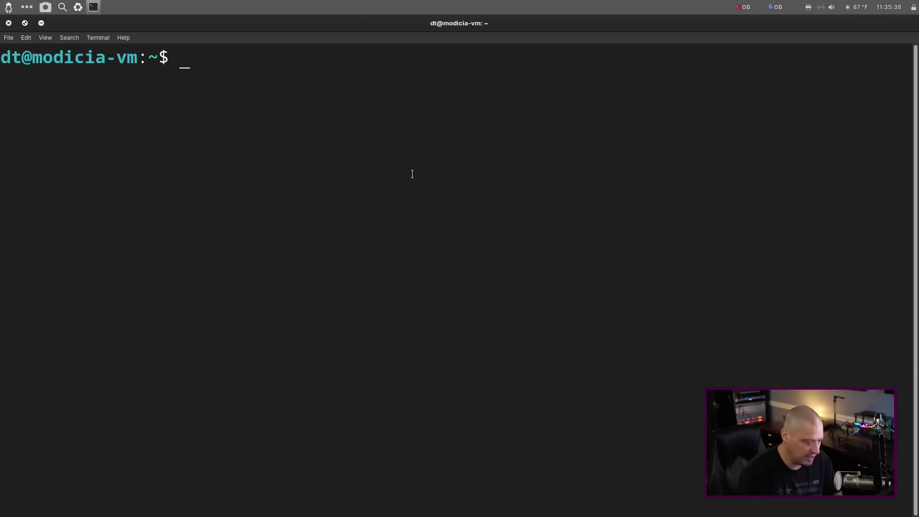
type("y")
key("BackSpace")
type("uname")
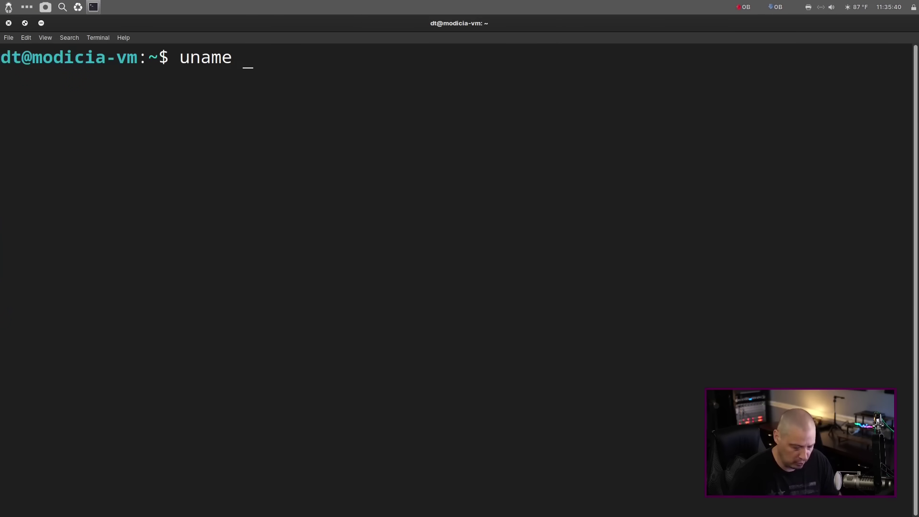
type(" -r")
key("Return")
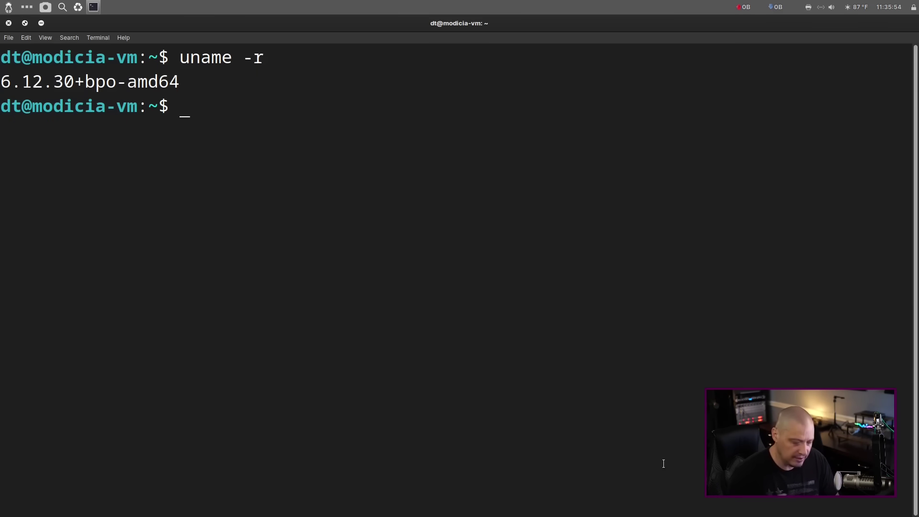
Count installed packages with apt list -i | wc -l, giving 2505.
type("apt ")
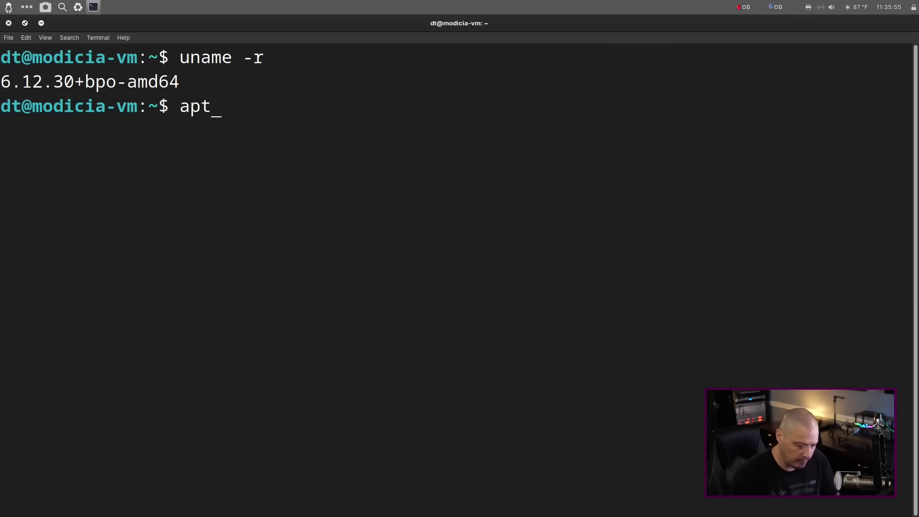
type("l")
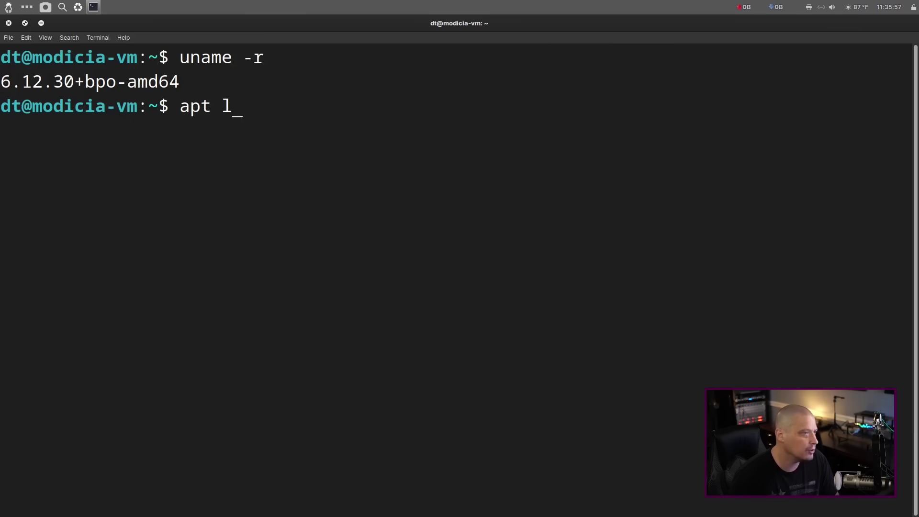
type("ist -i | wc")
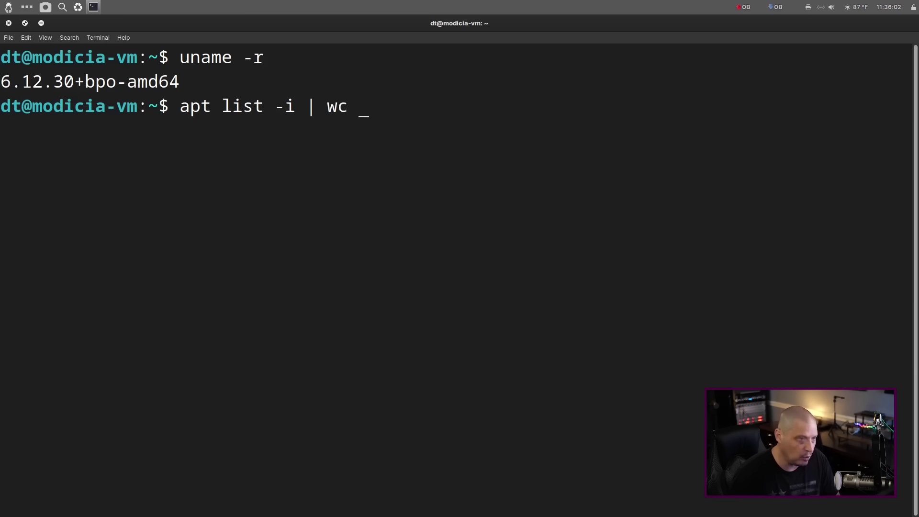
type(" -l")
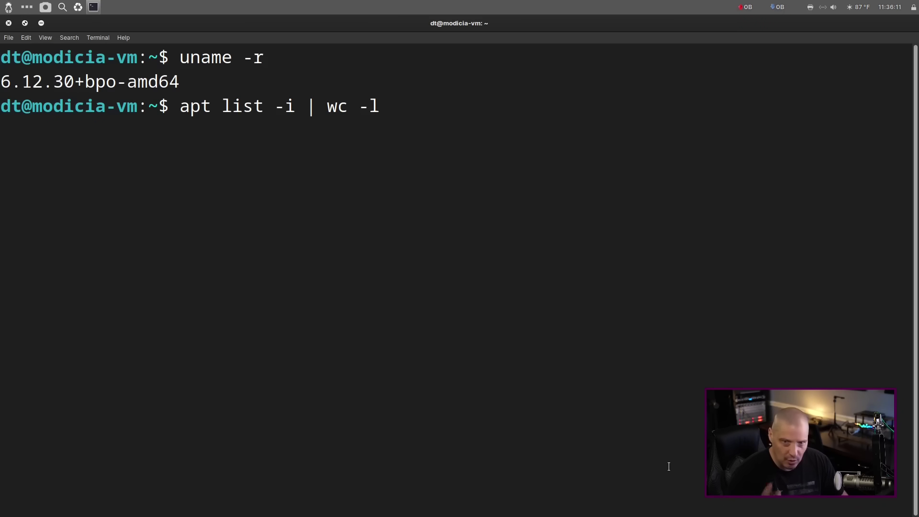
key("Return")
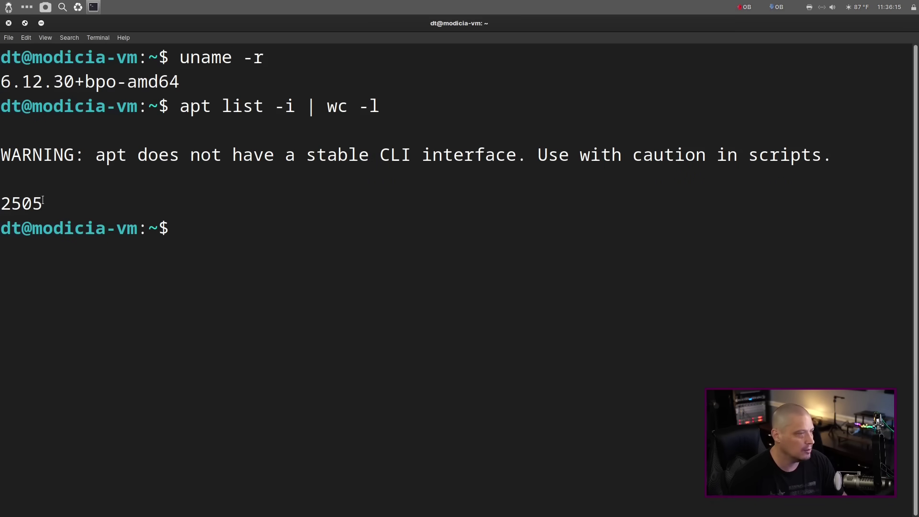
left_click_drag(43, 200, 1, 203)
left_click(251, 227)
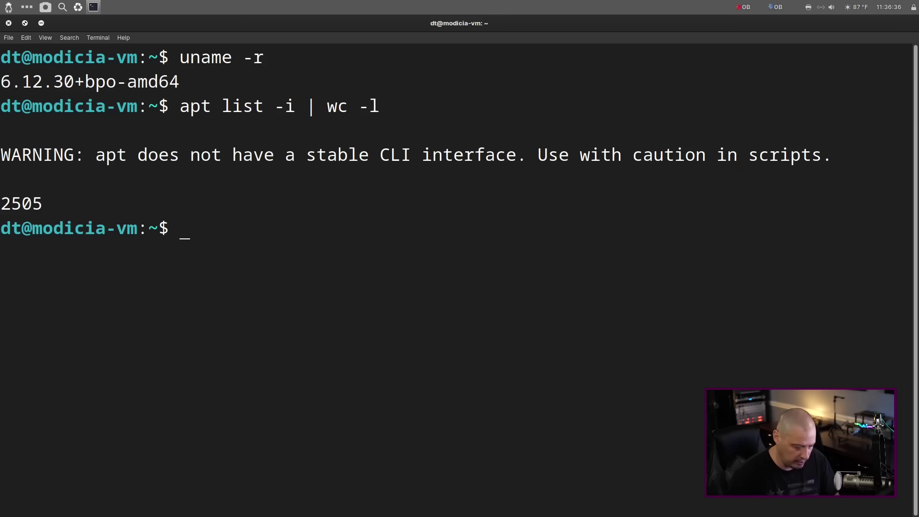
Run whereis pipewire and whereis flatpak: pipewire is at /usr/bin/pipewire, and flatpak is not found.
type("where")
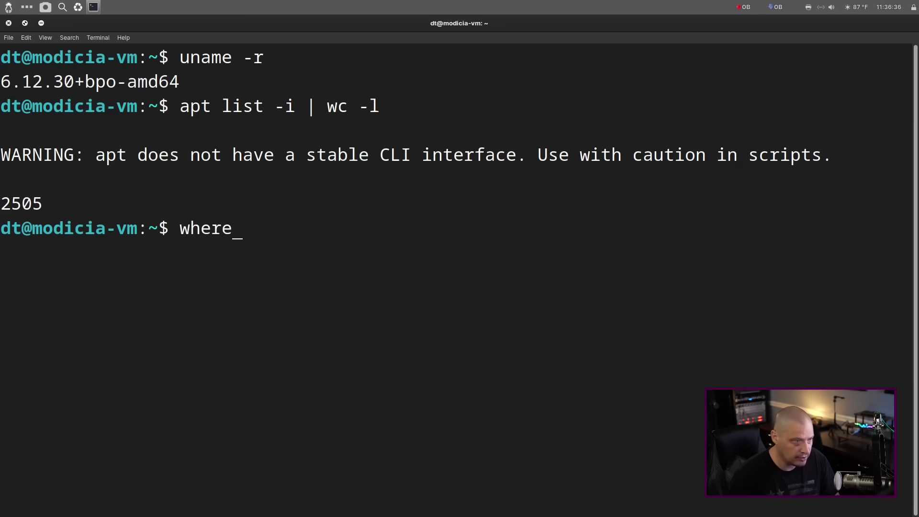
type("is pipewire")
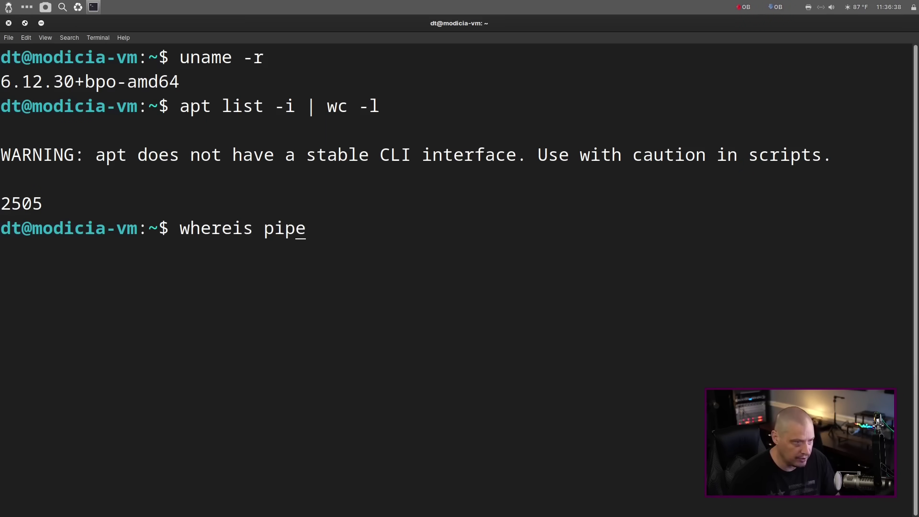
key("Return")
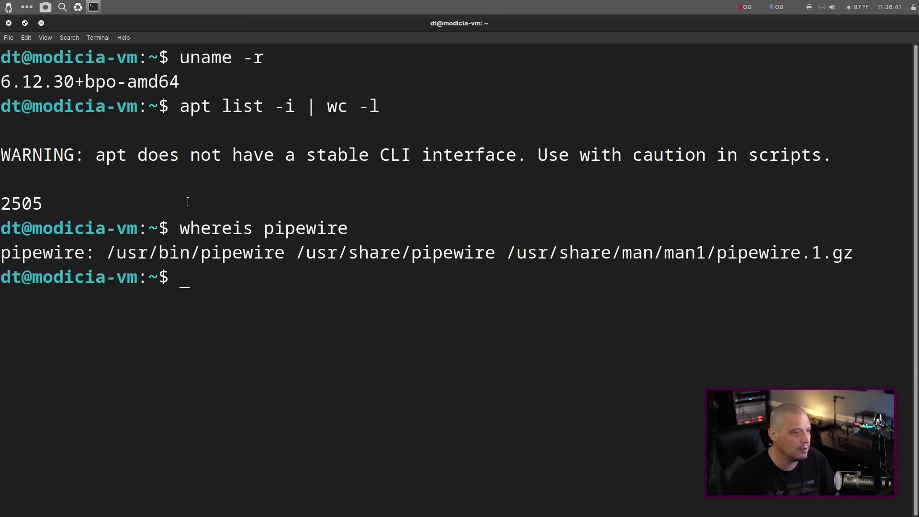
type("whe")
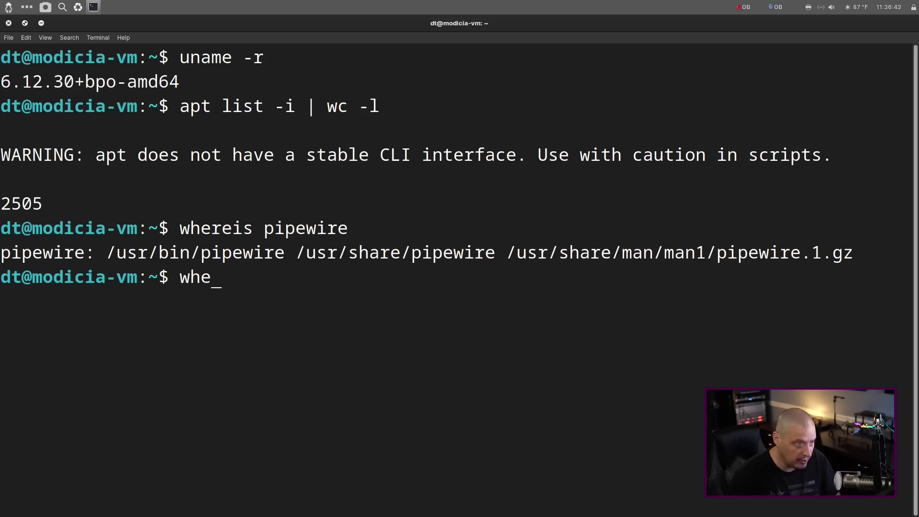
type("reis flatpak")
key("Return")
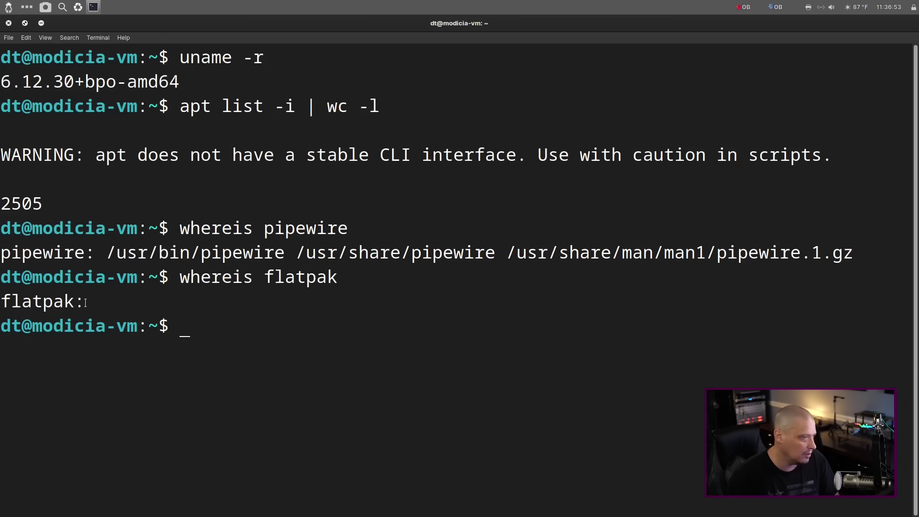
left_click_drag(85, 302, 119, 301)
left_click(153, 298)
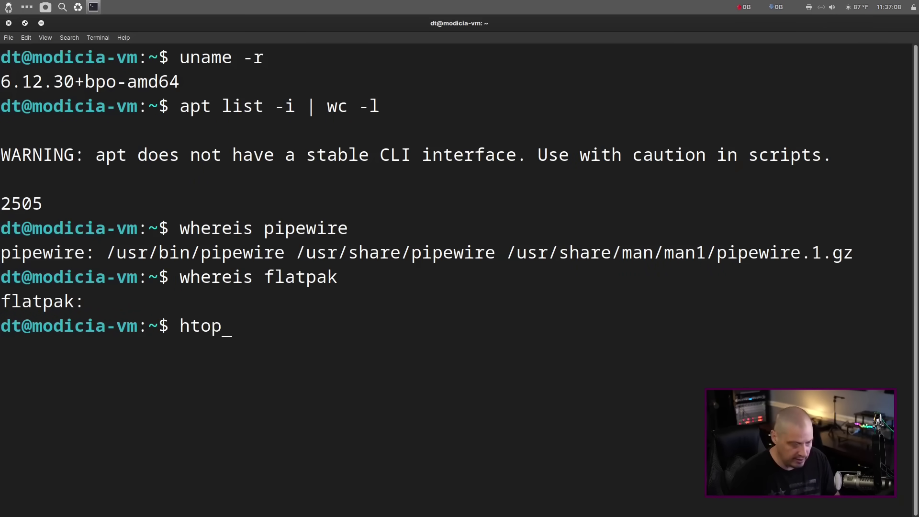
key("Return")
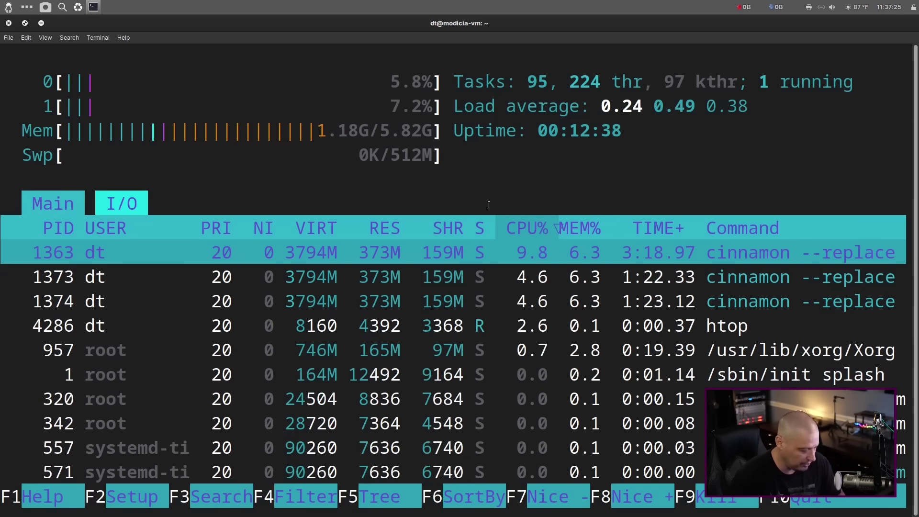
key("q")
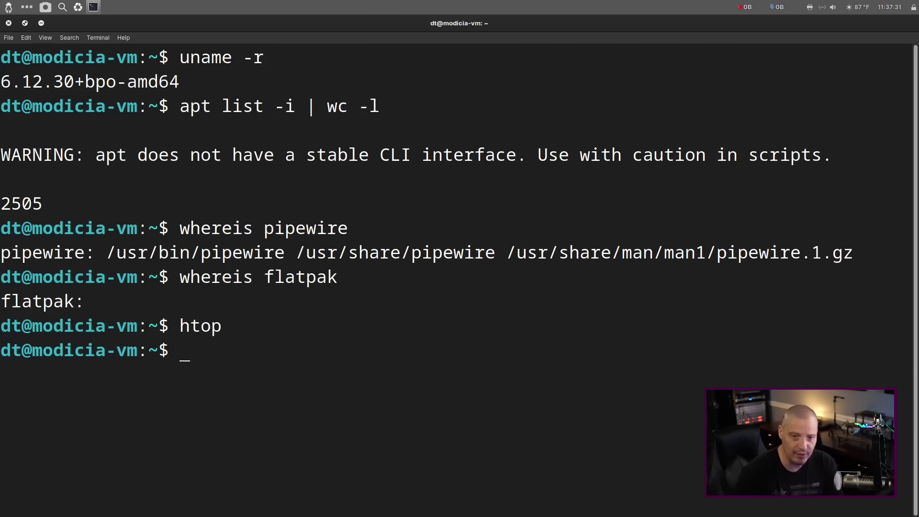
Close the terminal and open Change Desktop Background from the desktop's context menu.
left_click(8, 23)
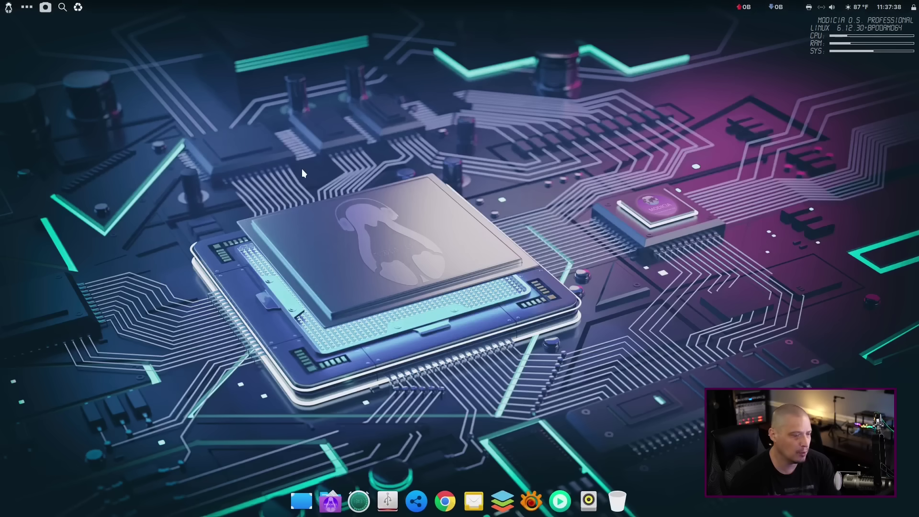
right_click(294, 170)
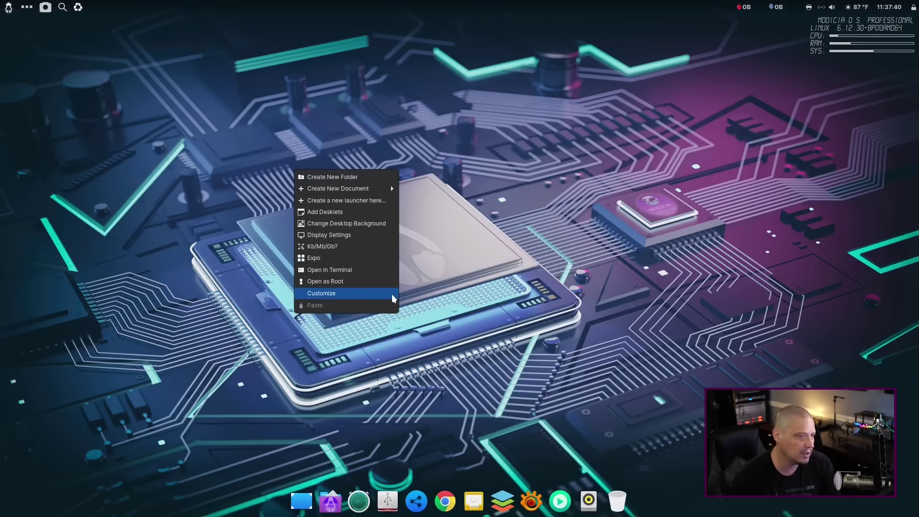
left_click(361, 223)
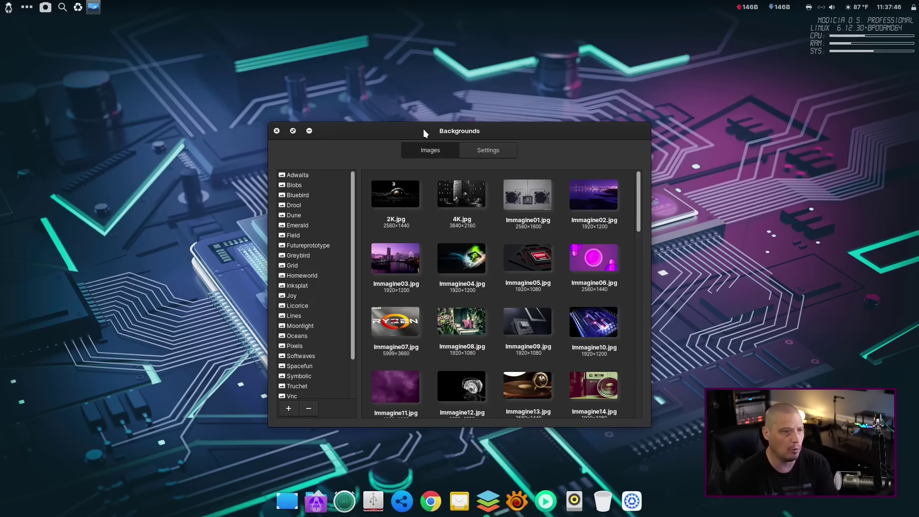
left_click_drag(424, 133, 416, 97)
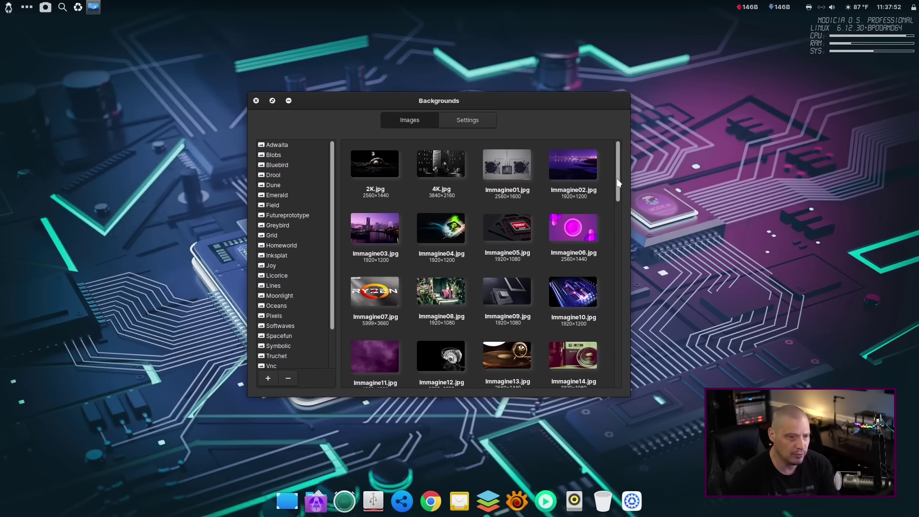
Set the 2K.jpg moon image as the wallpaper and reposition the Backgrounds window.
left_click_drag(618, 182, 611, 159)
left_click(367, 158)
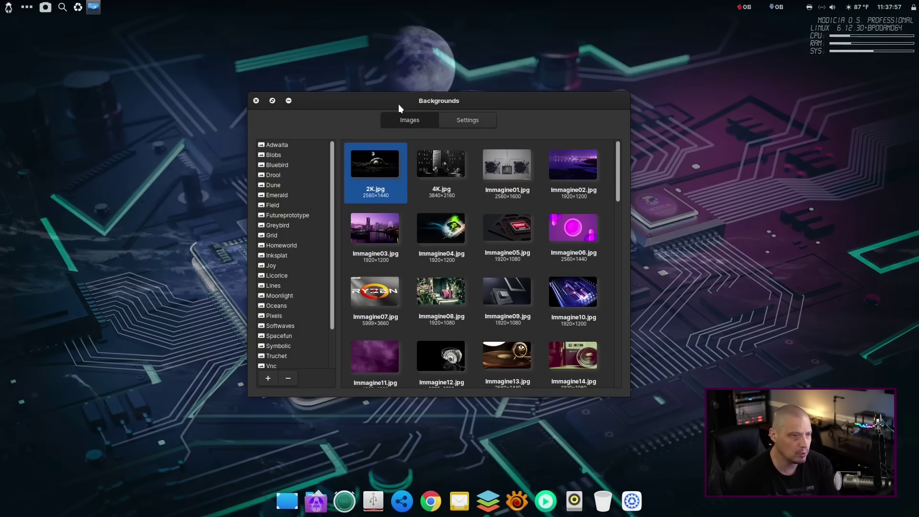
left_click_drag(403, 101, 699, 127)
left_click_drag(613, 125, 218, 77)
left_click_drag(301, 81, 267, 74)
Try 4K.jpg and Immagine10.jpg as wallpaper, then narrow the window to three columns.
left_click(237, 138)
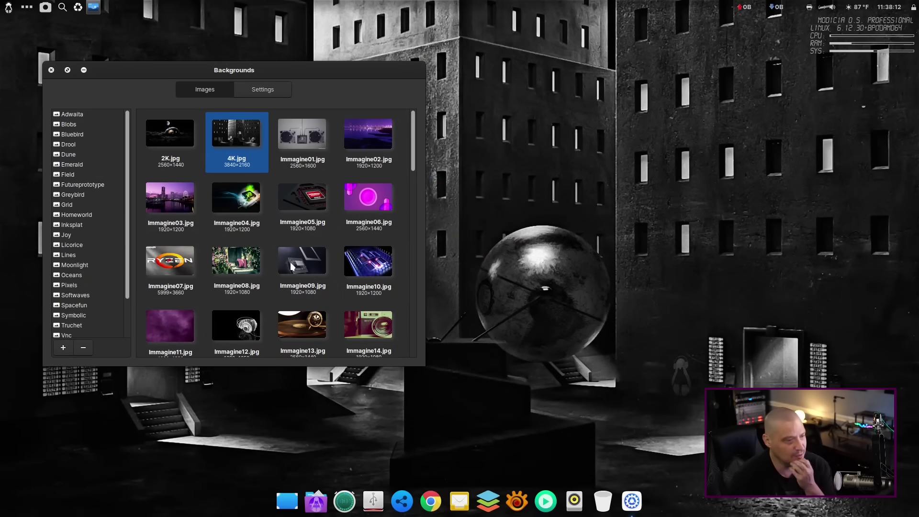
left_click(378, 266)
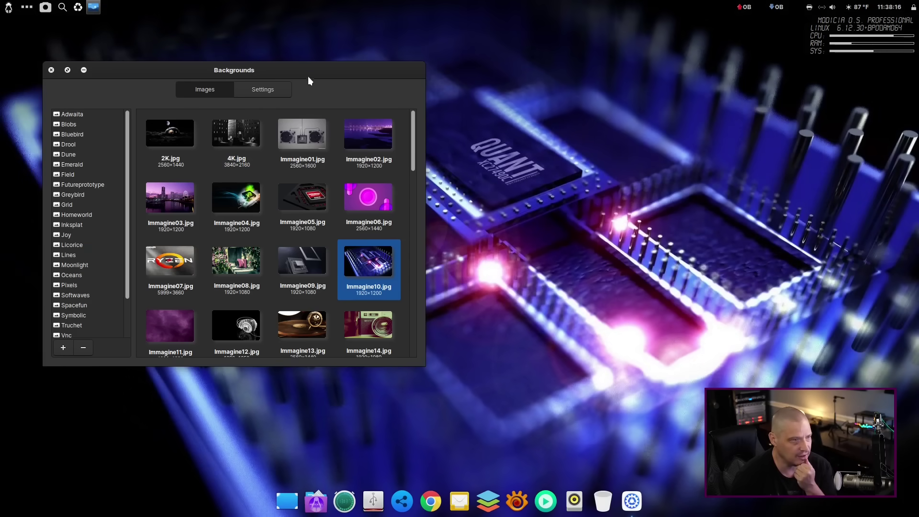
left_click_drag(291, 69, 311, 95)
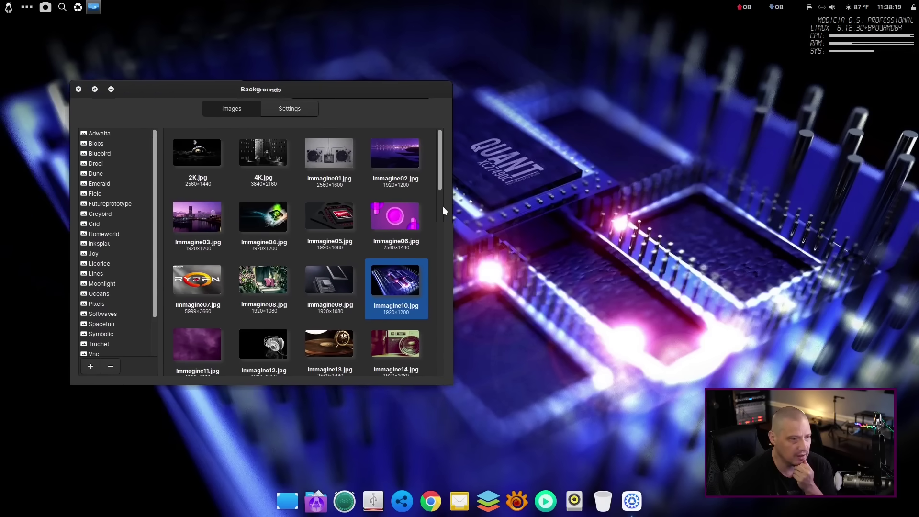
left_click_drag(449, 199, 387, 199)
Try Immagine06.jpg, Immagine11.jpg, Immagine17.jpg and Immagine24.jpg as wallpaper.
scroll(338, 201, "down", 2)
left_click(289, 230)
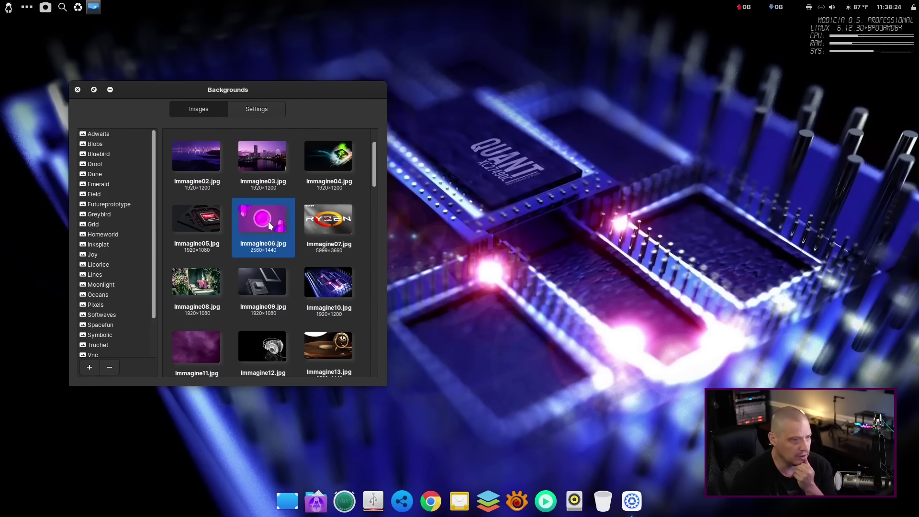
scroll(302, 271, "down", 3)
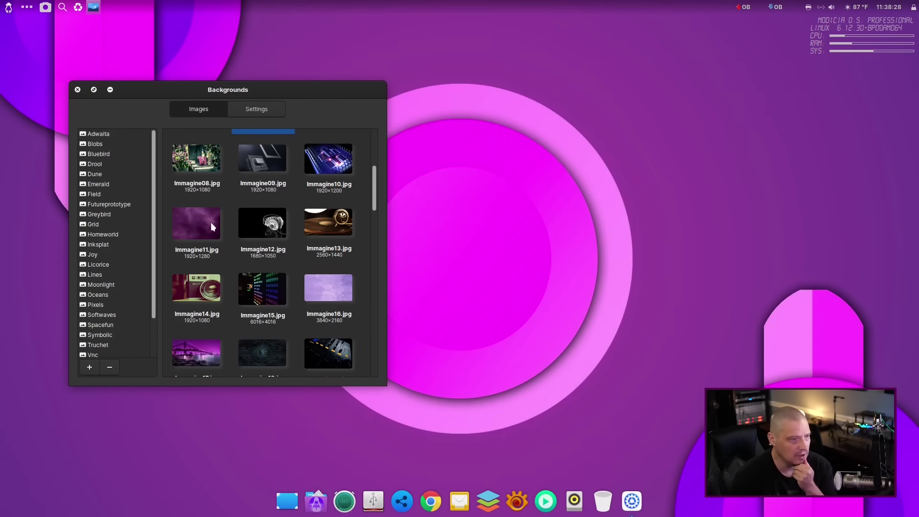
scroll(211, 223, "down", 1)
left_click(199, 194)
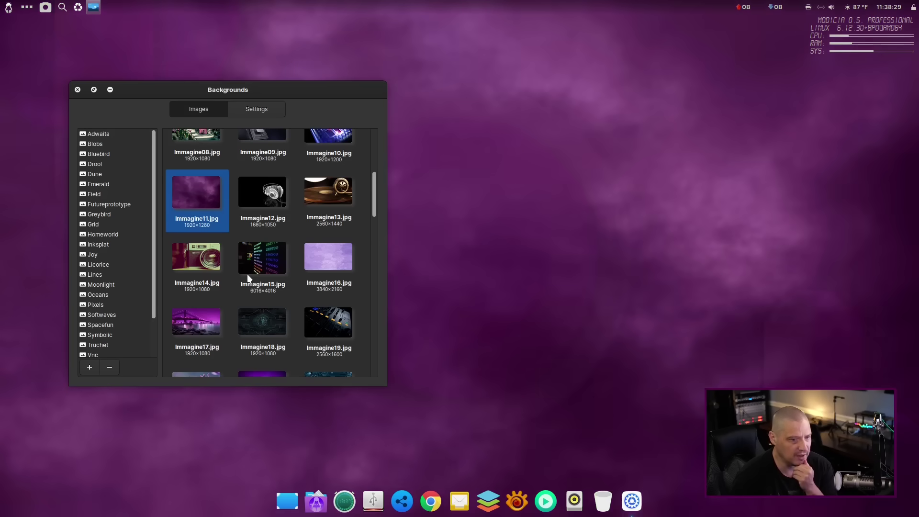
scroll(247, 274, "down", 2)
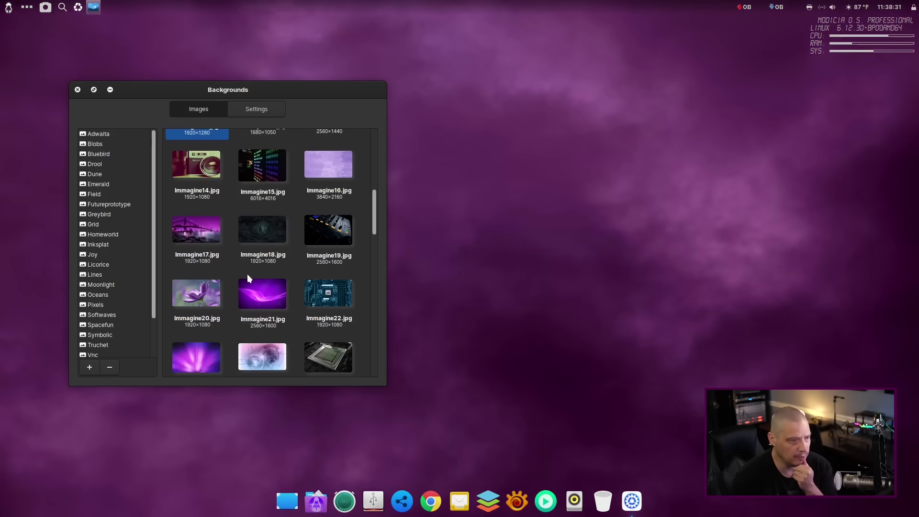
left_click(214, 249)
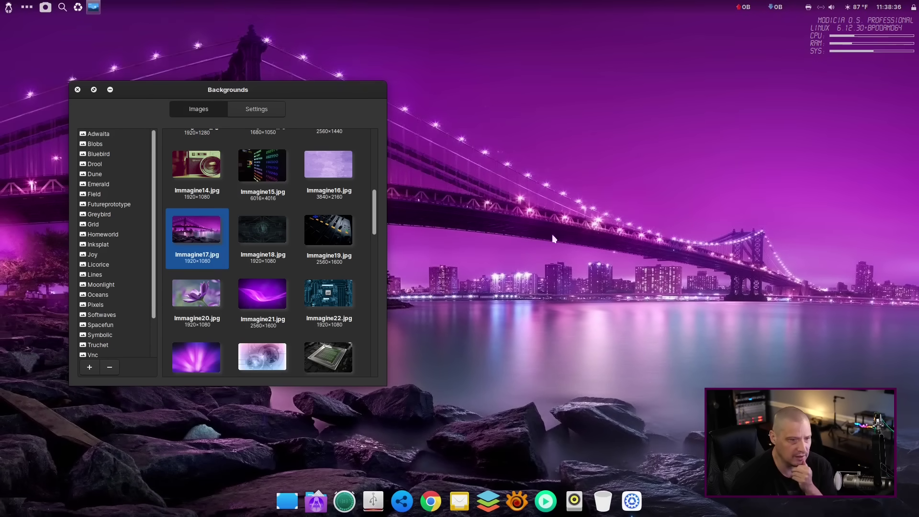
scroll(284, 271, "down", 3)
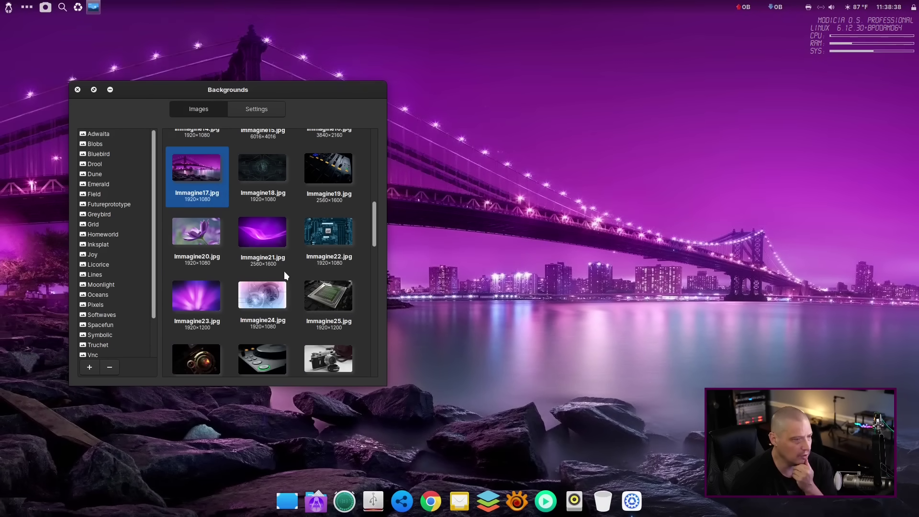
left_click(271, 175)
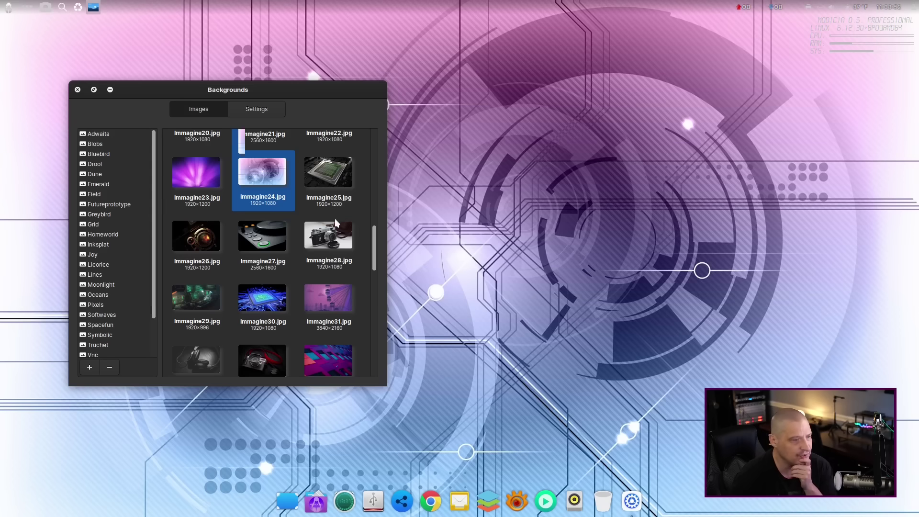
Try Immagine42.jpg, then set the neon city Immagine58.jpg as wallpaper and close Backgrounds.
scroll(280, 274, "down", 5)
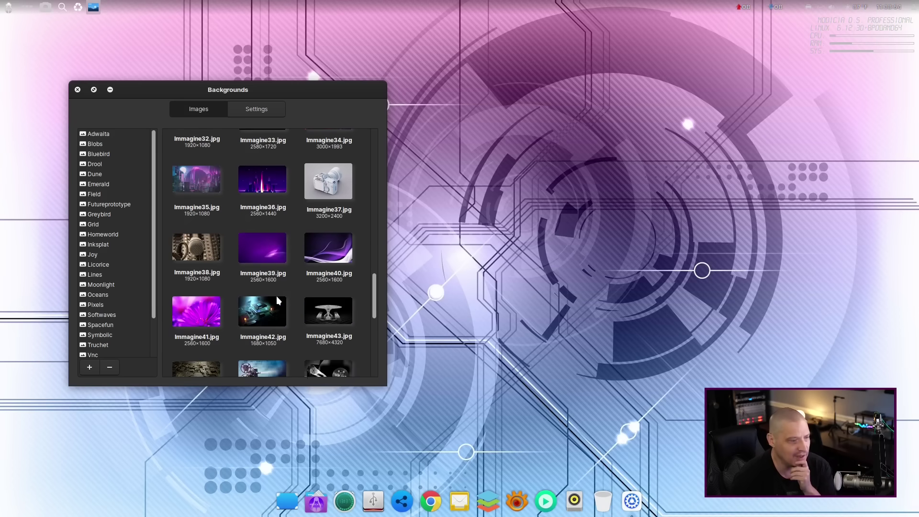
left_click(272, 306)
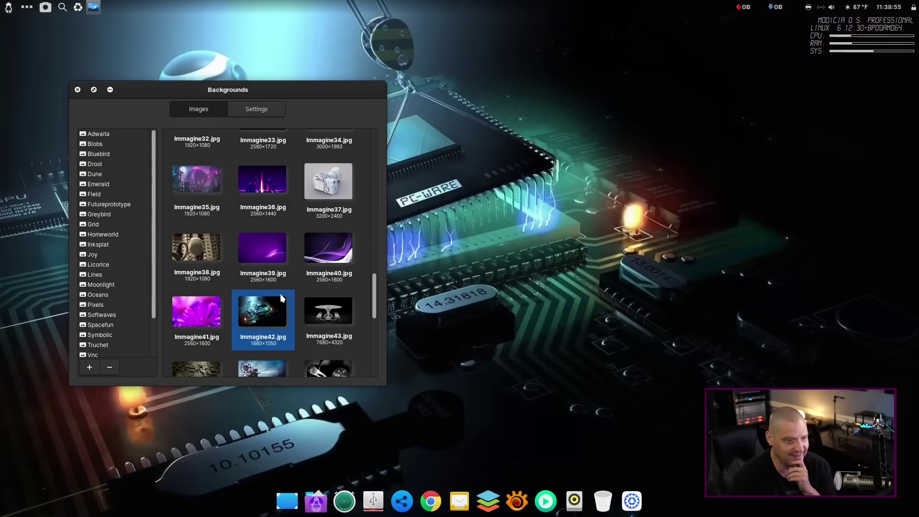
scroll(280, 293, "down", 5)
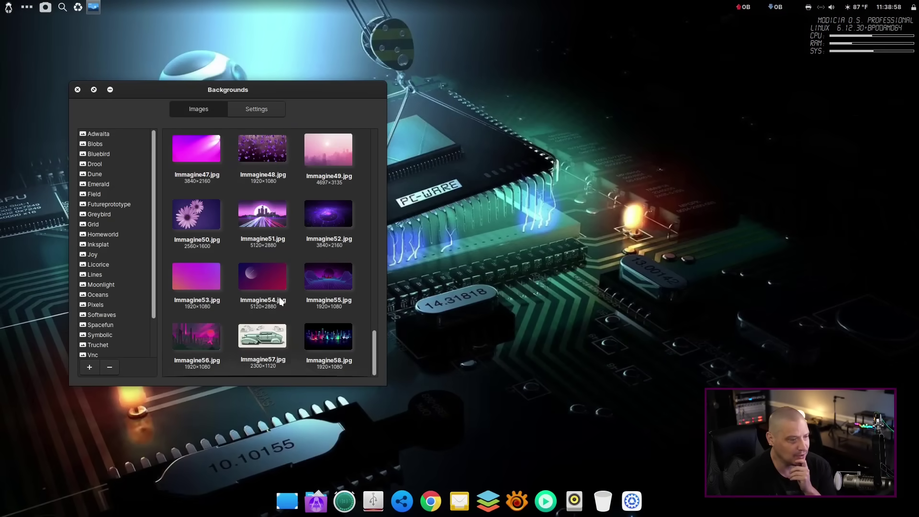
left_click(328, 335)
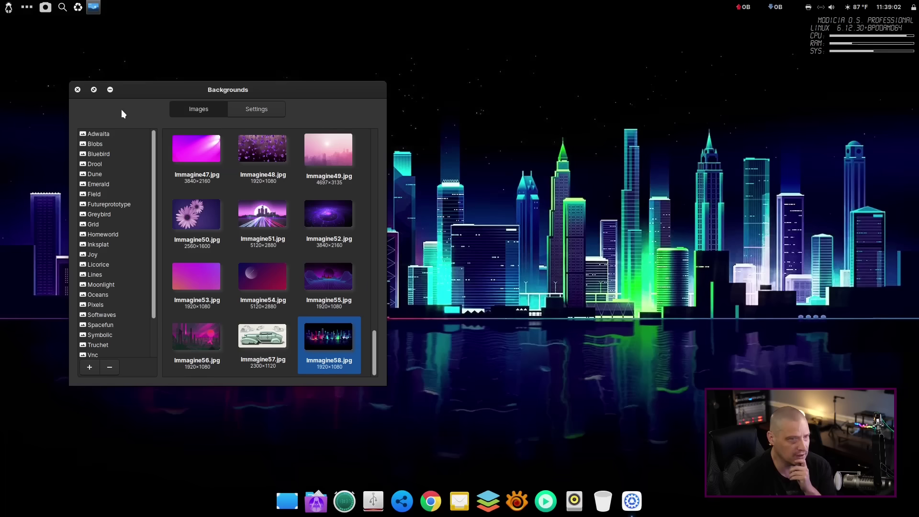
left_click(78, 90)
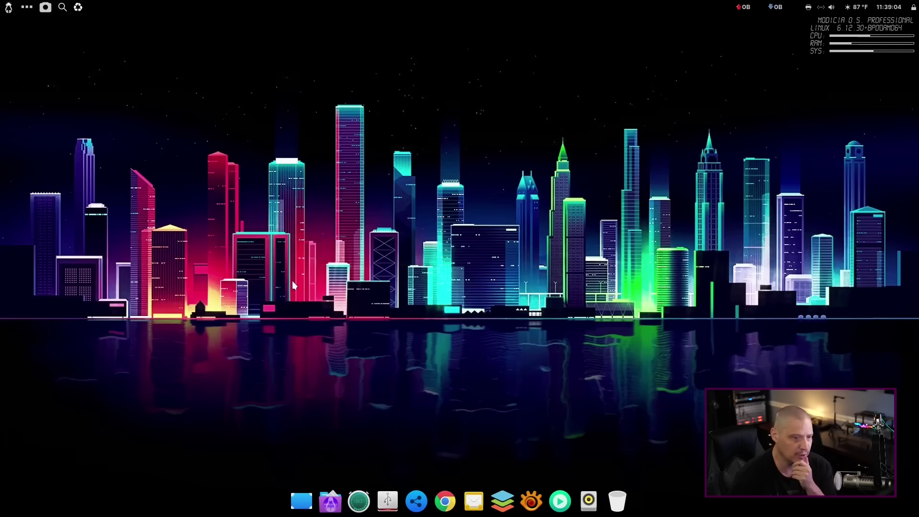